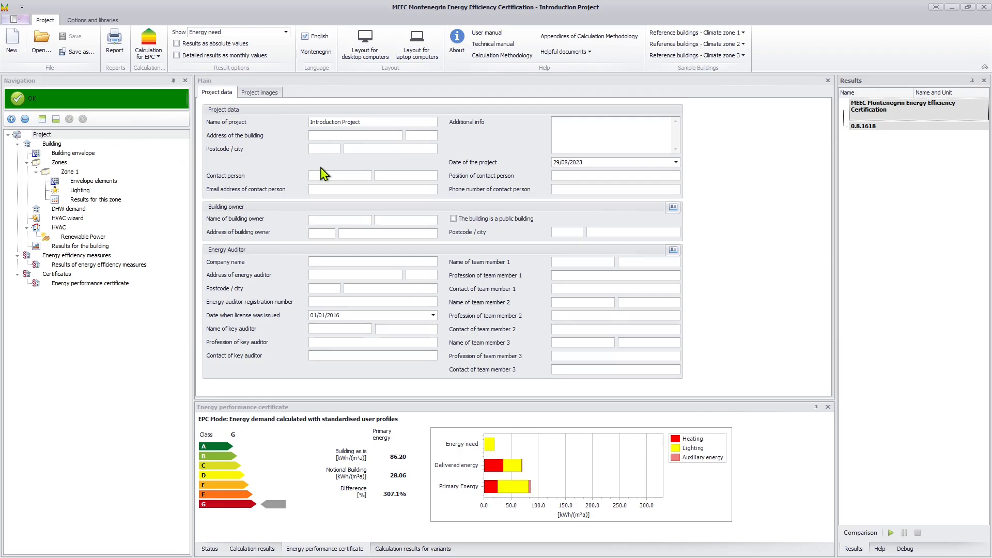
Name the building "Example Building" and set its category to Office building.
{"action": "left_click", "coordinate": [273, 93]}
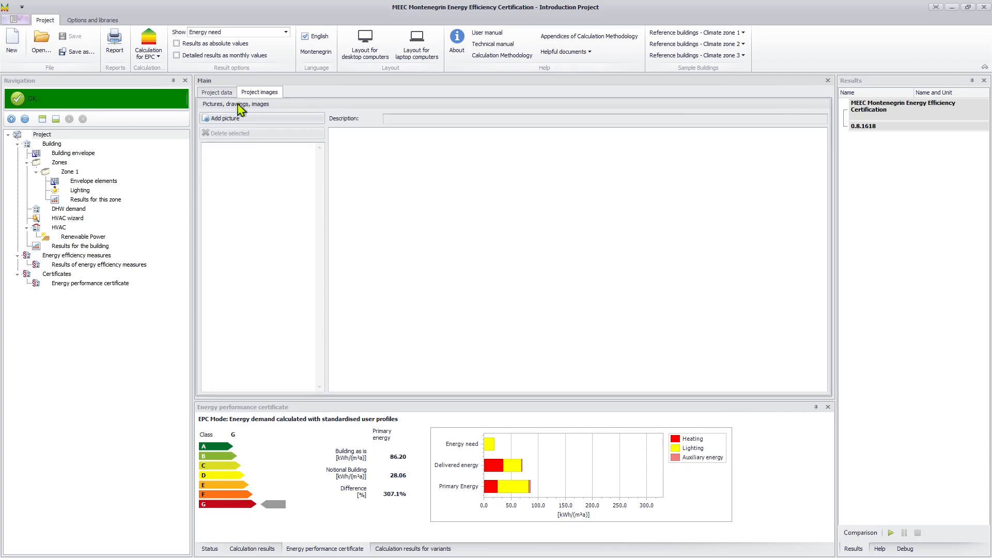
{"action": "left_click", "coordinate": [85, 154]}
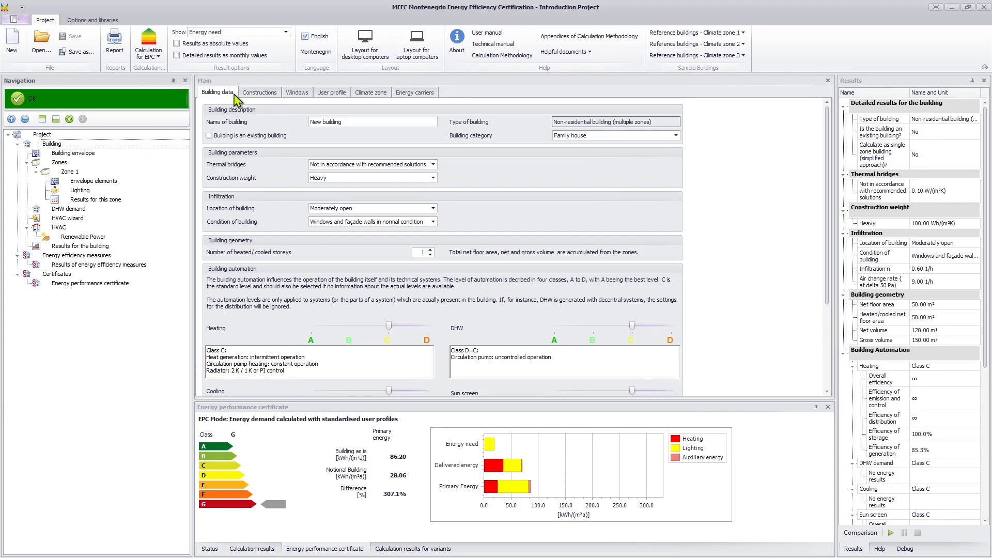
{"action": "left_click", "coordinate": [349, 123]}
{"action": "left_click_drag", "start_coordinate": [341, 121], "coordinate": [309, 125]}
{"action": "type", "text": "Ex"}
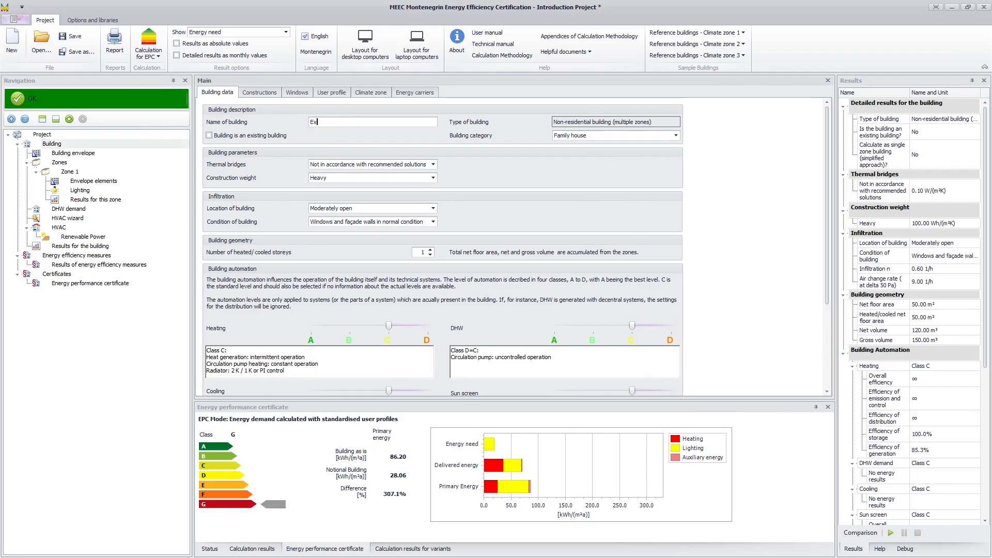
{"action": "type", "text": "ymple BBuilding"}
{"action": "left_click", "coordinate": [646, 137]}
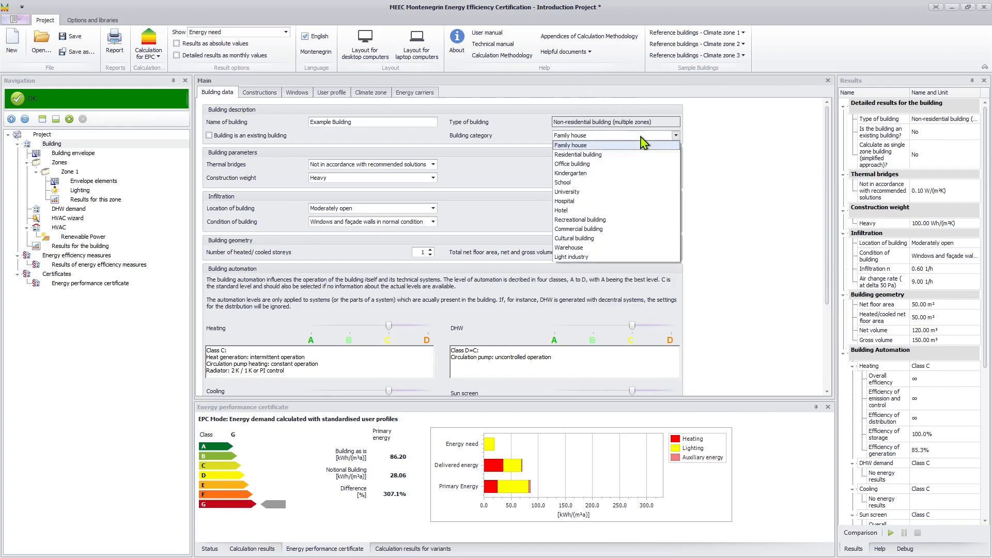
{"action": "left_click", "coordinate": [618, 165]}
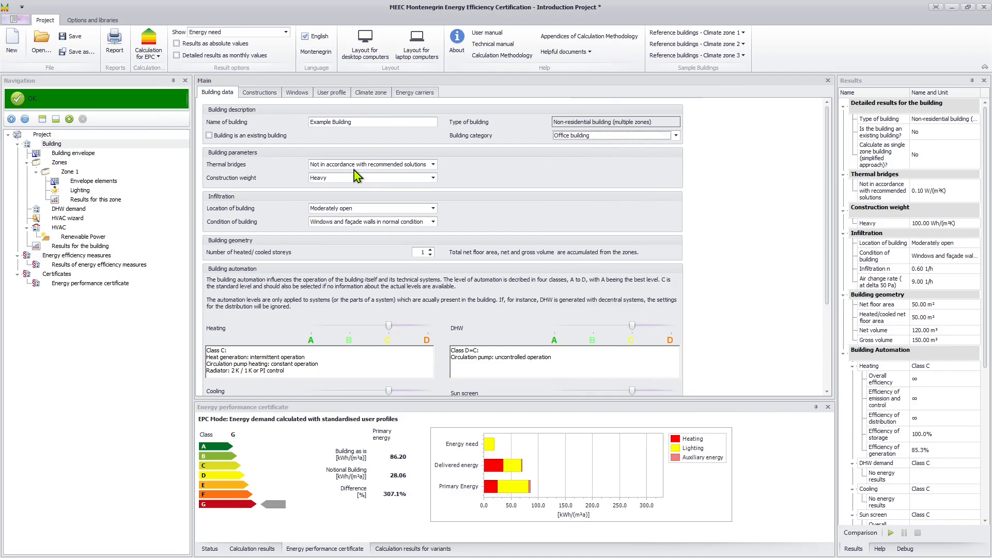
Set the building's construction weight to Medium and raise its number of heated/cooled storeys.
{"action": "left_click", "coordinate": [433, 178]}
{"action": "left_click", "coordinate": [366, 206]}
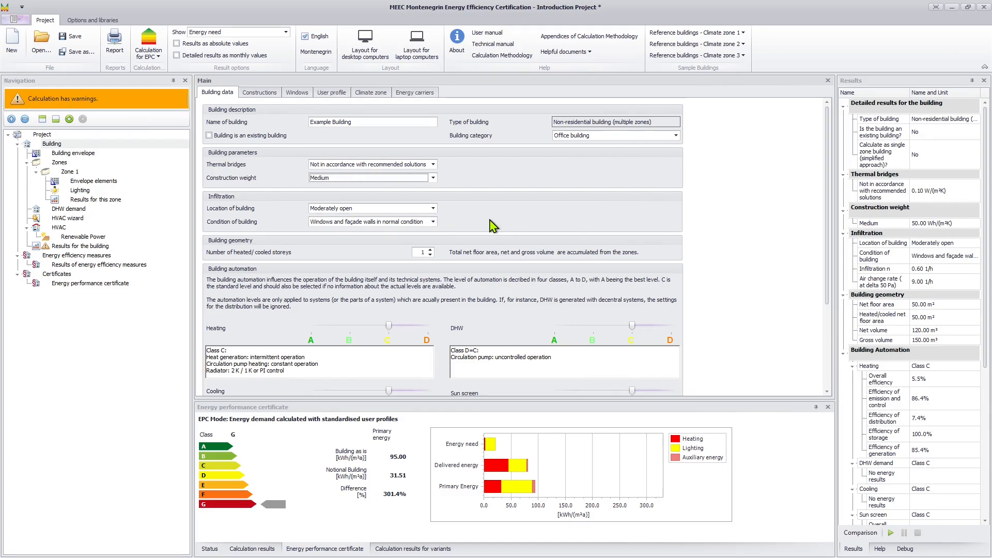
{"action": "left_click", "coordinate": [430, 250]}
{"action": "left_click", "coordinate": [430, 249]}
Add a construction to the project and name it "External wall".
{"action": "left_click", "coordinate": [273, 99]}
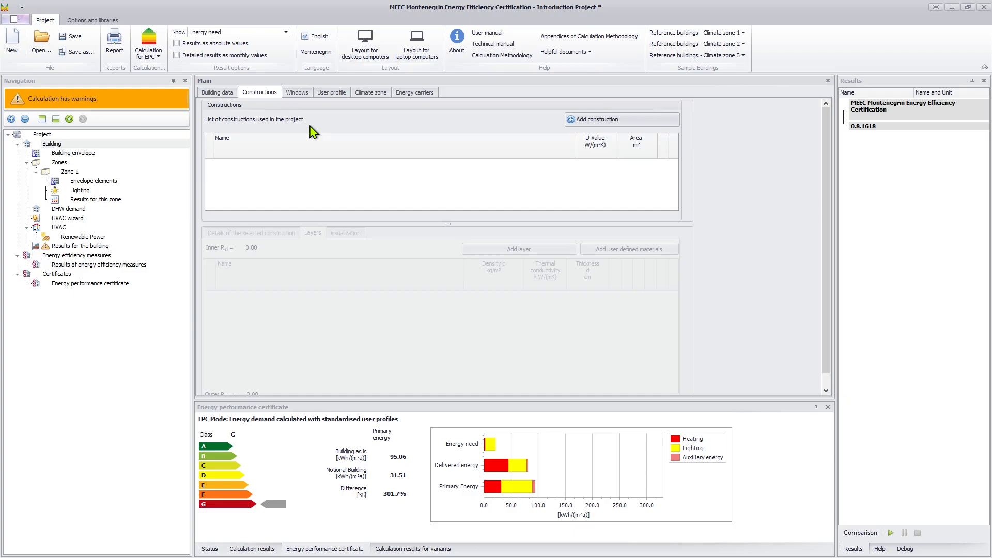
{"action": "left_click", "coordinate": [619, 122]}
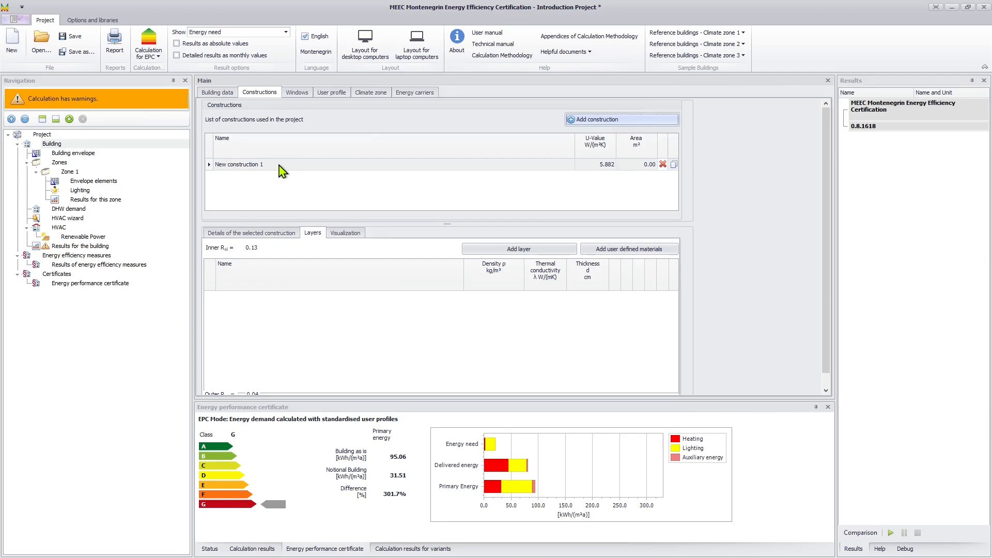
{"action": "left_click", "coordinate": [276, 233]}
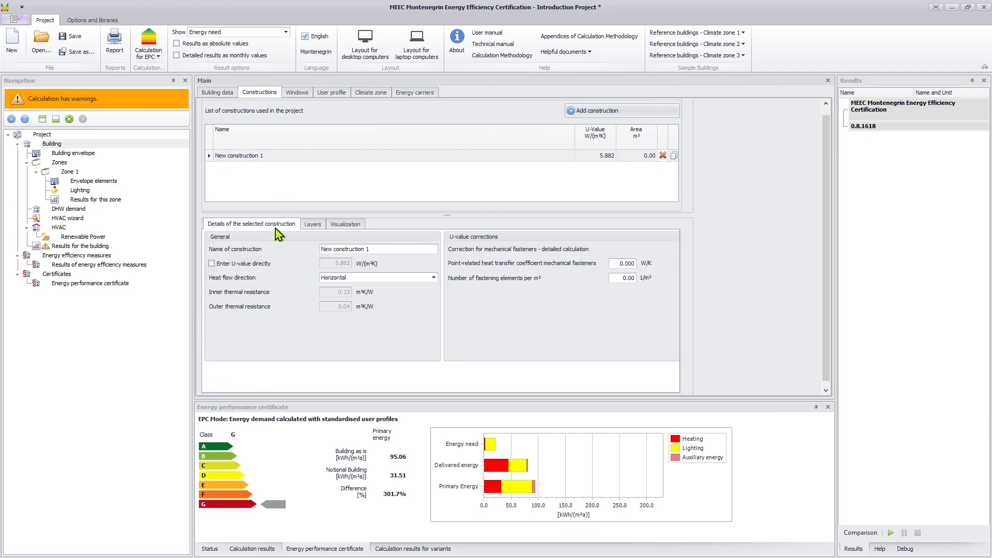
{"action": "left_click", "coordinate": [396, 253]}
{"action": "type", "text": "External wall"}
Add a cement plaster layer (2000 kg/m³, 1.600 W/(mK)) to the external wall with a thickness of 1.00 cm.
{"action": "left_click", "coordinate": [313, 224]}
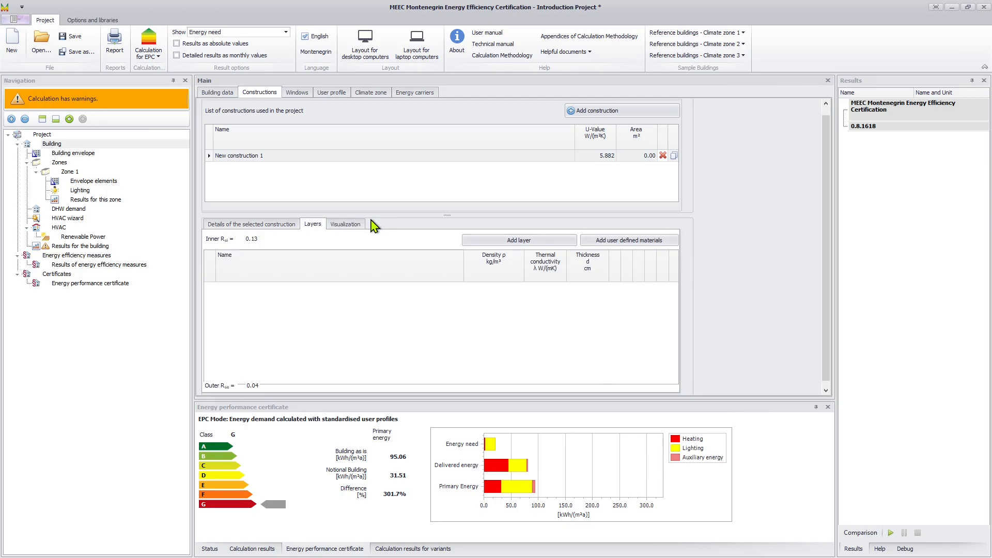
{"action": "left_click", "coordinate": [504, 244]}
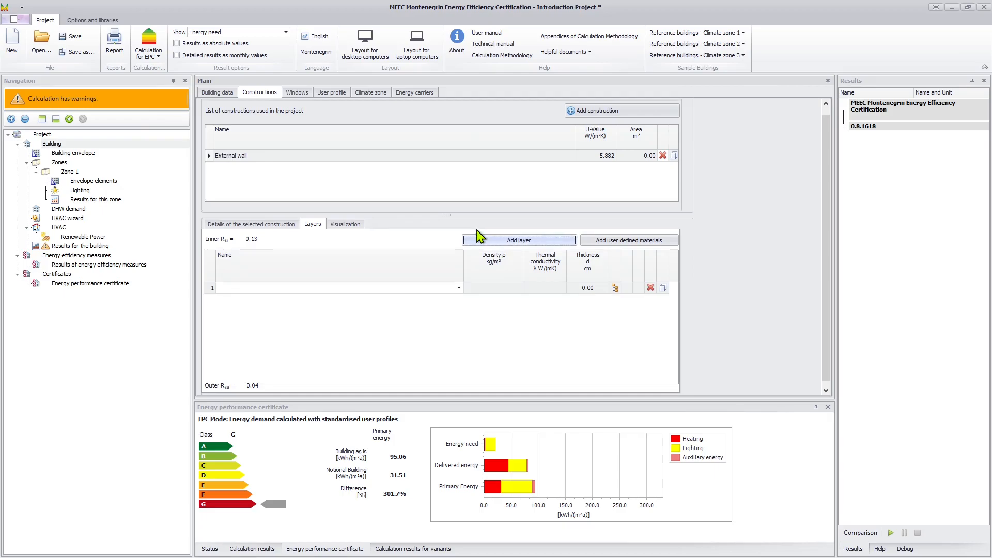
{"action": "left_click", "coordinate": [271, 289]}
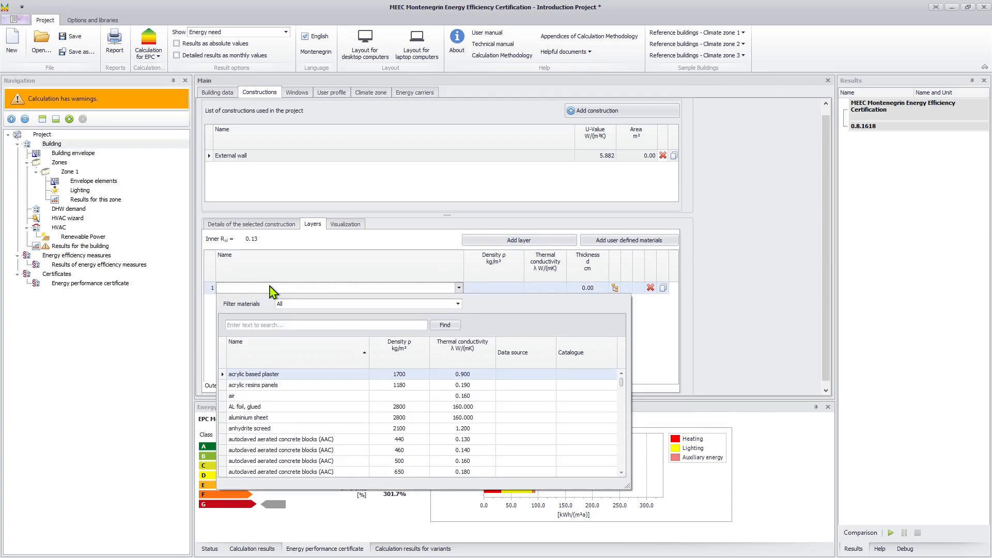
{"action": "left_click", "coordinate": [279, 325]}
{"action": "type", "text": "plaster"}
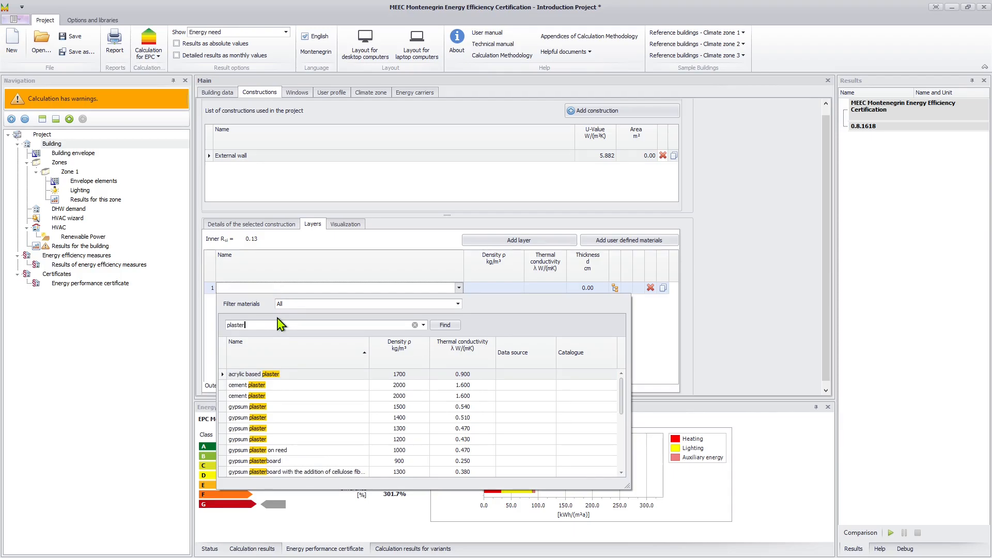
{"action": "left_click", "coordinate": [274, 389]}
{"action": "double_click", "coordinate": [275, 388]}
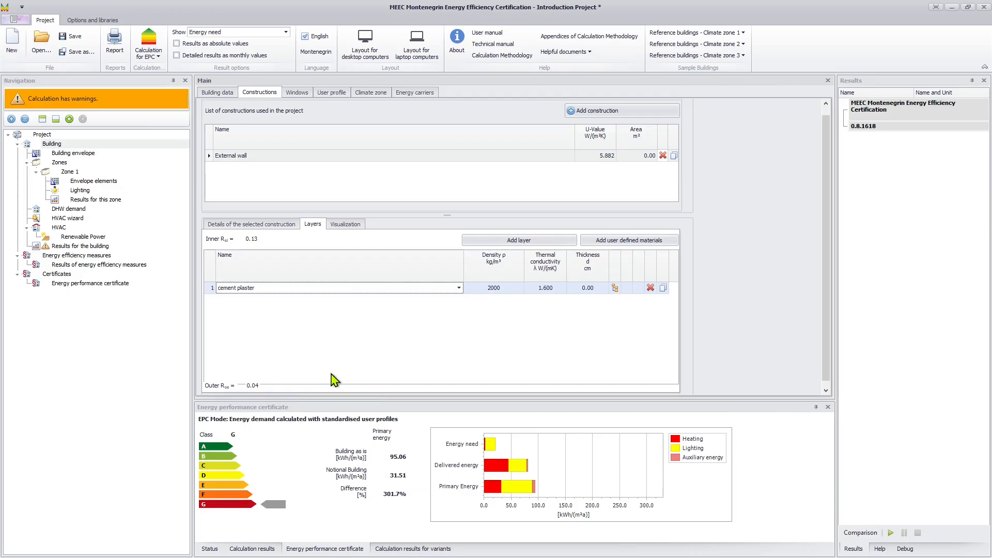
{"action": "left_click", "coordinate": [584, 289]}
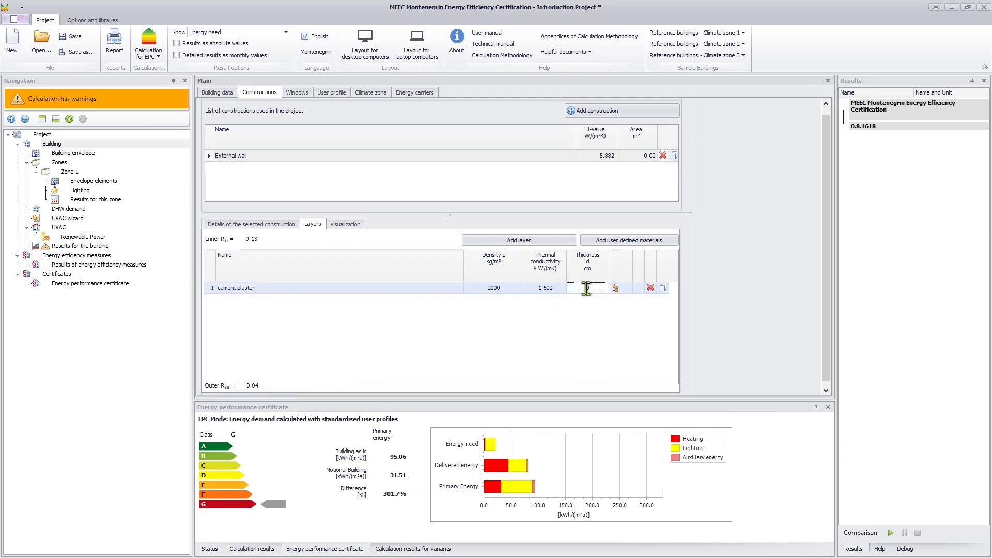
{"action": "type", "text": "1.00"}
Add a second external wall layer of concrete (2200 kg/m³, 1.650 W/(mK)) with a thickness of 20 cm.
{"action": "left_click", "coordinate": [528, 242]}
{"action": "left_click", "coordinate": [336, 300]}
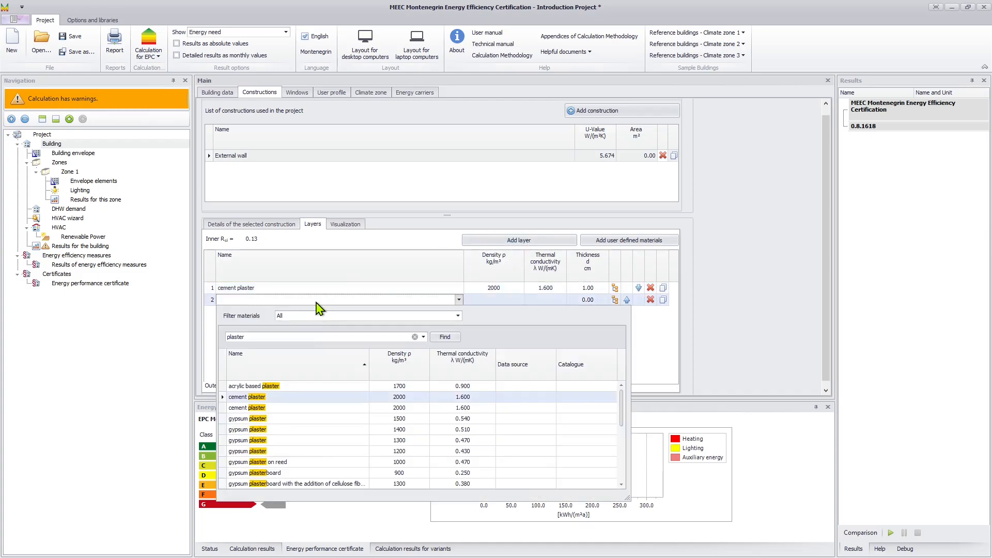
{"action": "left_click", "coordinate": [293, 338]}
{"action": "type", "text": "concrete"}
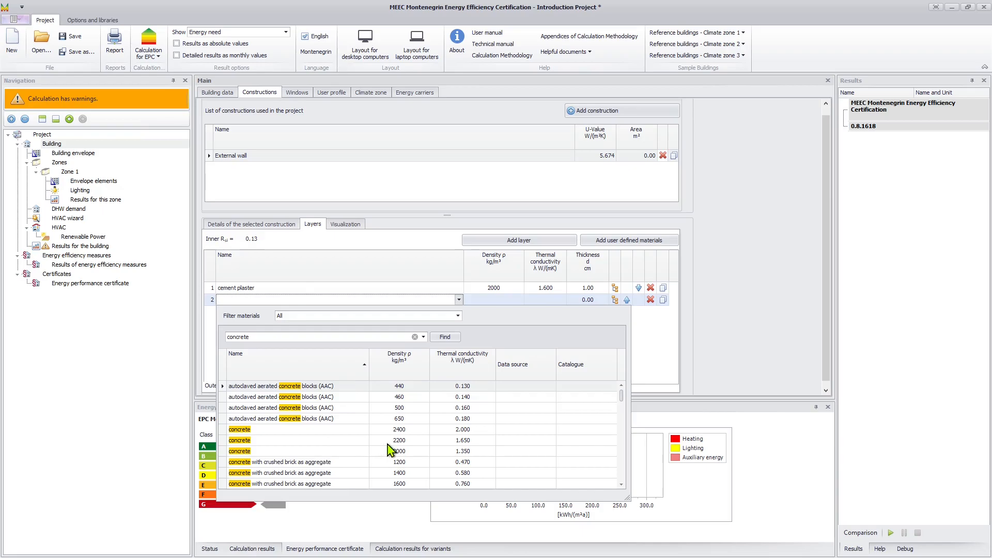
{"action": "left_click", "coordinate": [362, 440]}
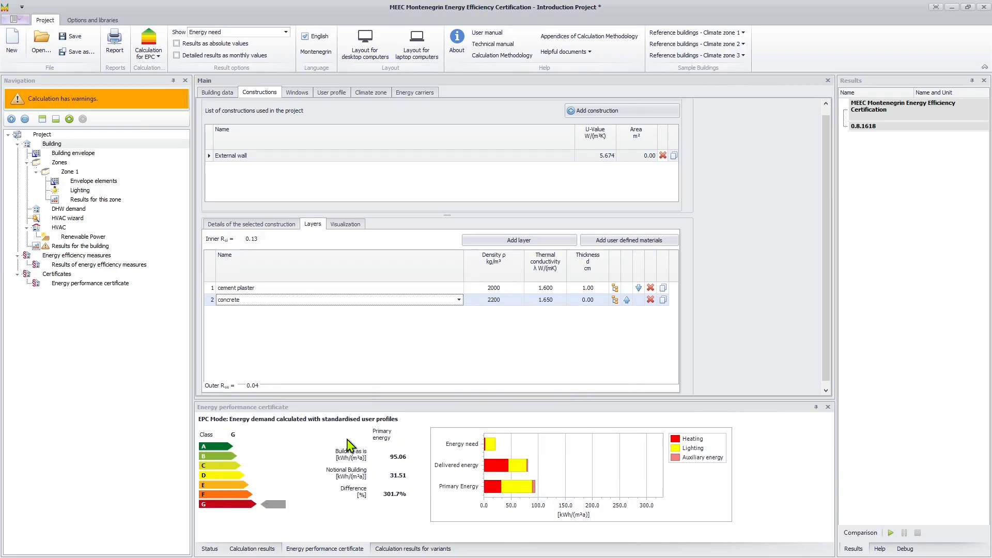
{"action": "left_click", "coordinate": [595, 300]}
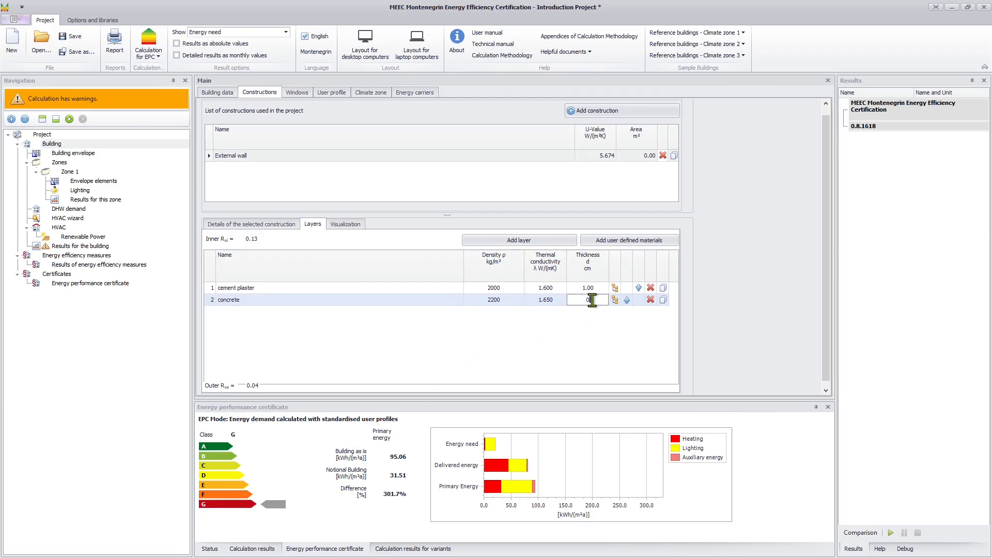
{"action": "type", "text": "20"}
{"action": "key", "text": "Return"}
Add a third external wall layer of expanded polystyrene (EPS), 30 kg/m³ and 0.035 W/(mK), with a thickness of 12 cm.
{"action": "left_click", "coordinate": [531, 244]}
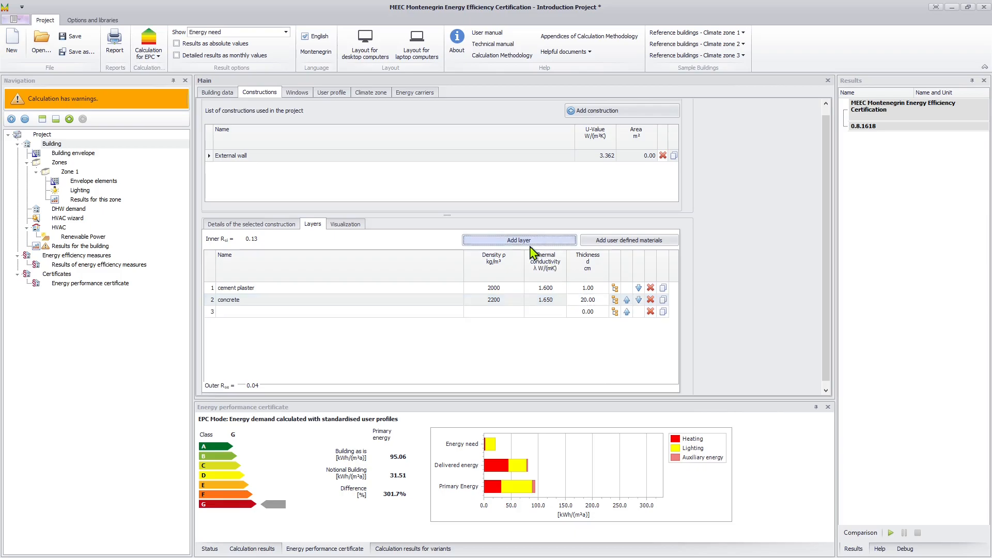
{"action": "left_click", "coordinate": [317, 309]}
{"action": "left_click", "coordinate": [279, 349]}
{"action": "type", "text": "EPS"}
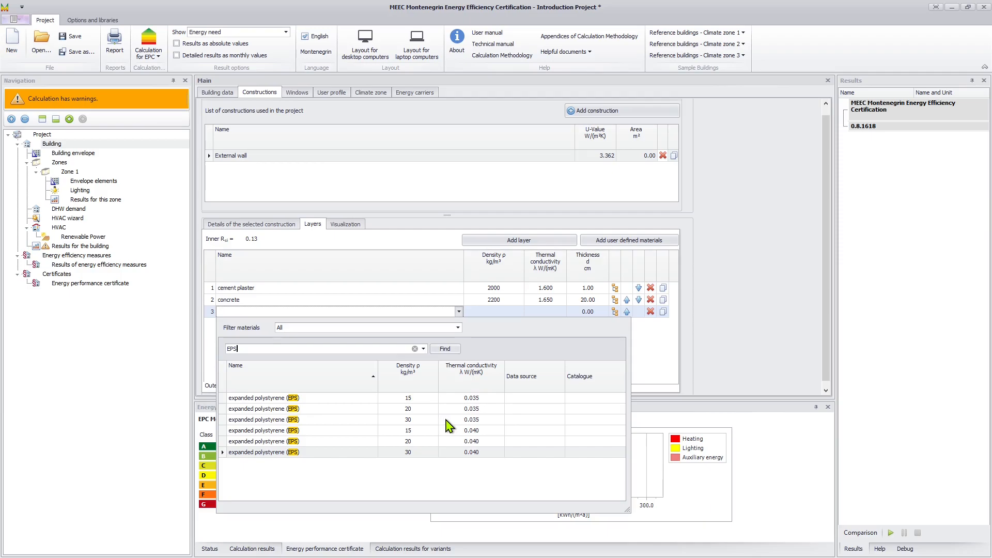
{"action": "left_click", "coordinate": [354, 420]}
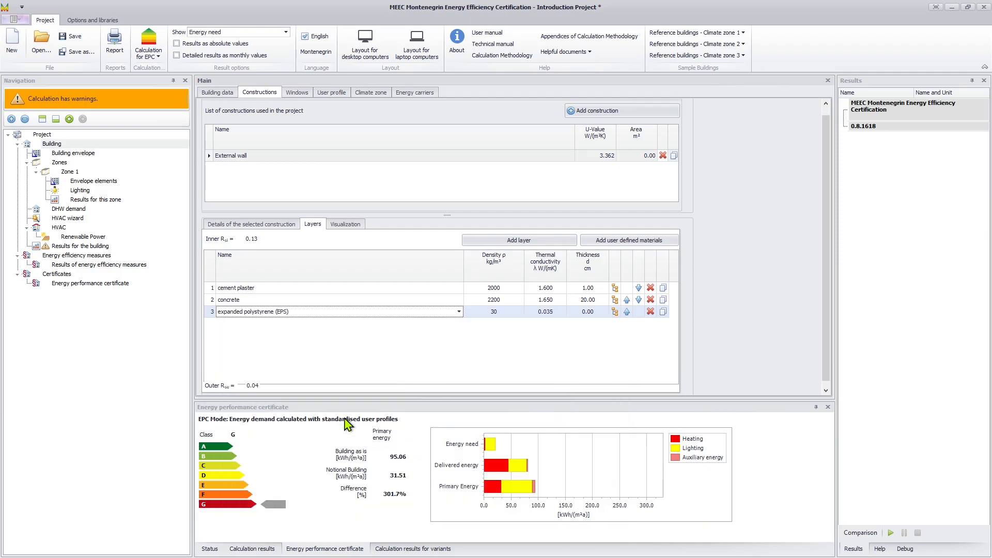
{"action": "left_click", "coordinate": [589, 312]}
{"action": "type", "text": "12"}
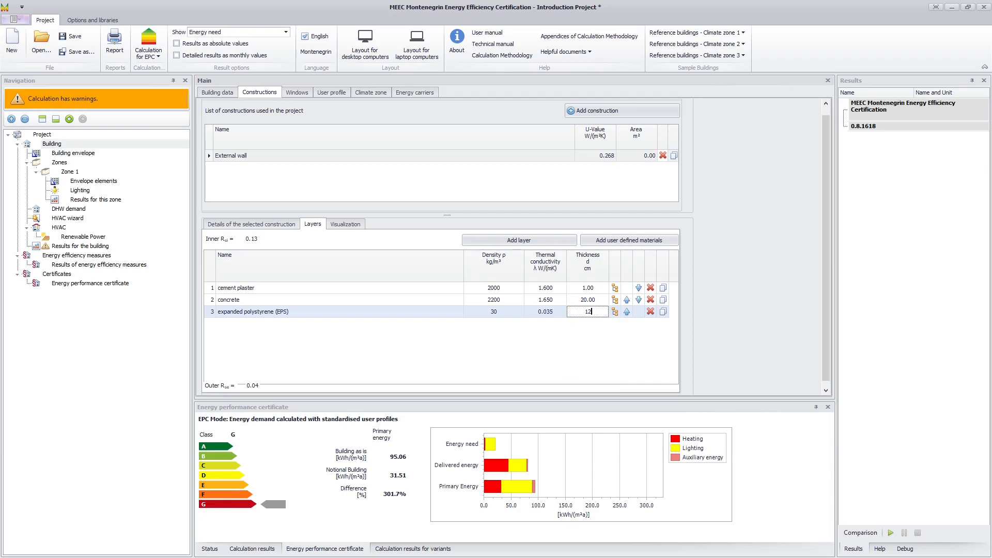
{"action": "key", "text": "Return"}
Add a fourth external wall layer of gypsum plaster (1500 kg/m³, 0.540 W/(mK)) with a thickness of 1.5 cm.
{"action": "left_click", "coordinate": [478, 242]}
{"action": "left_click", "coordinate": [246, 322]}
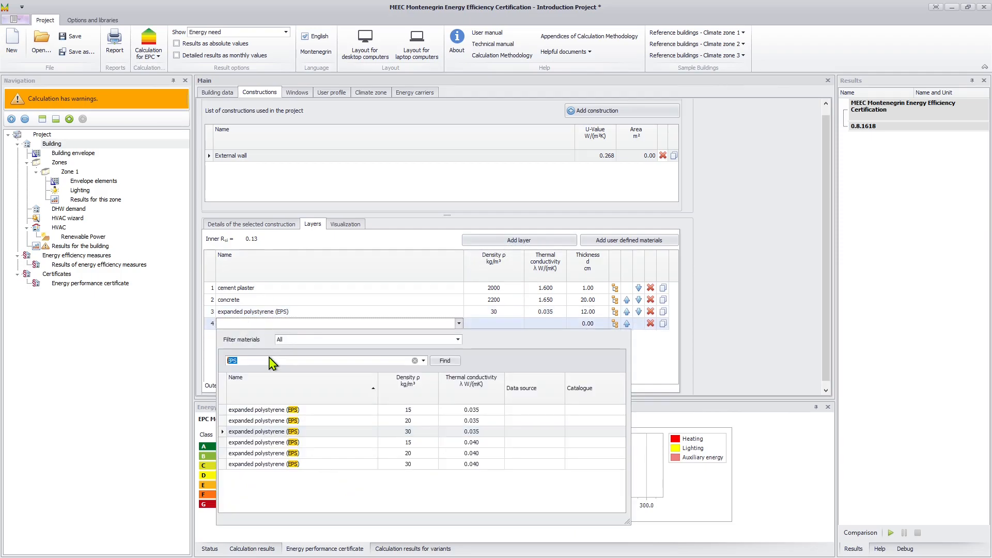
{"action": "type", "text": "gypsum"}
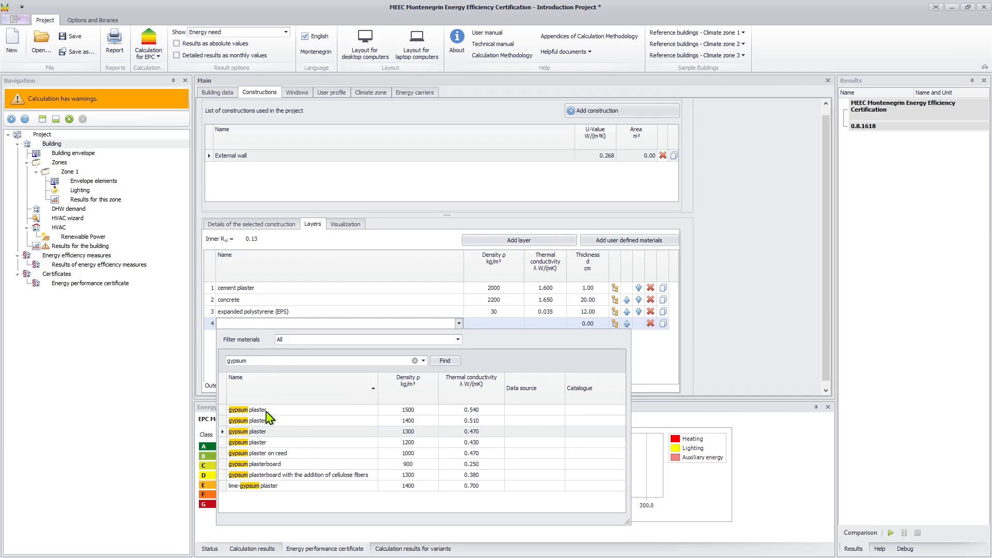
{"action": "left_click", "coordinate": [277, 410]}
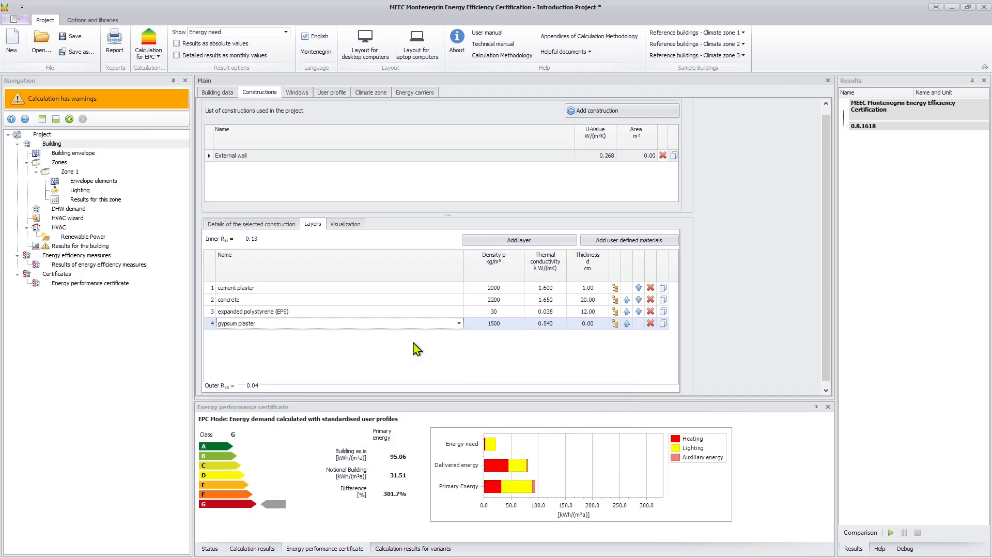
{"action": "left_click", "coordinate": [581, 323]}
{"action": "type", "text": "10"}
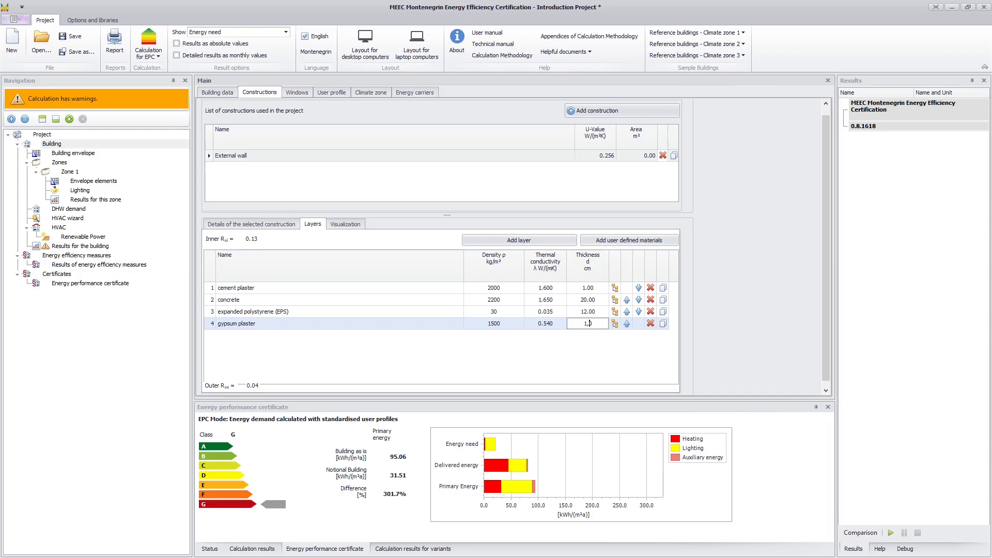
{"action": "type", "text": "5"}
{"action": "key", "text": "Return"}
Look at the data form for user-defined materials and at the external wall's layer visualization.
{"action": "left_click", "coordinate": [627, 244]}
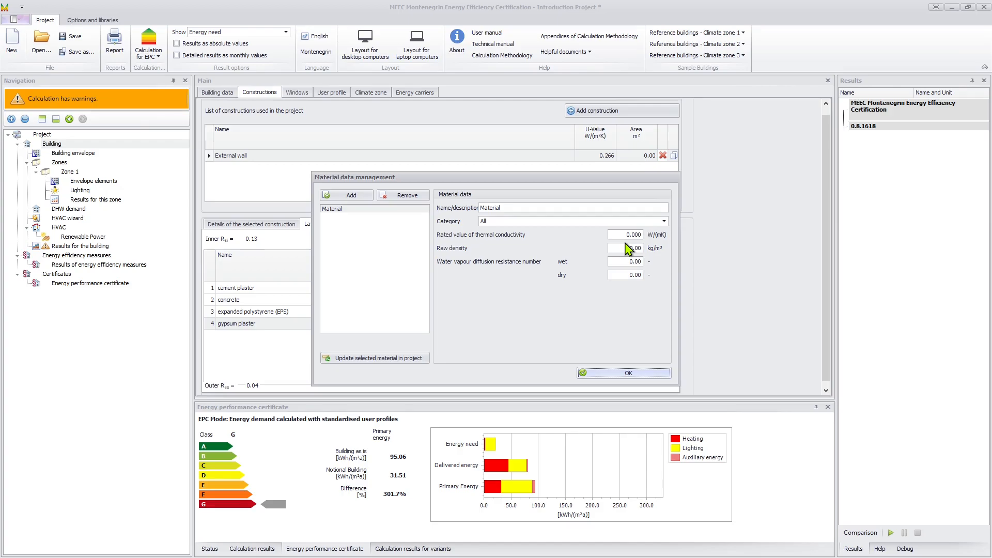
{"action": "left_click", "coordinate": [625, 376]}
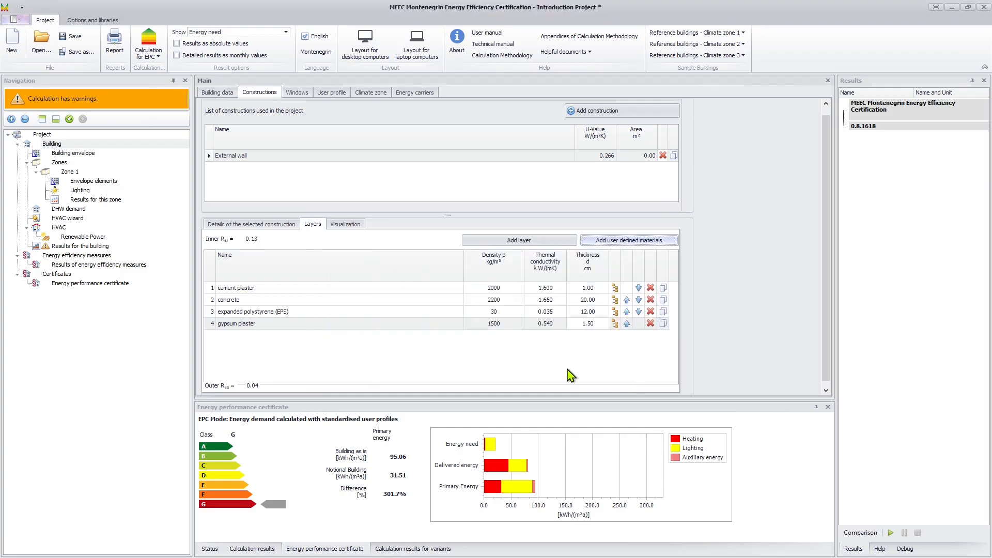
{"action": "left_click", "coordinate": [345, 224]}
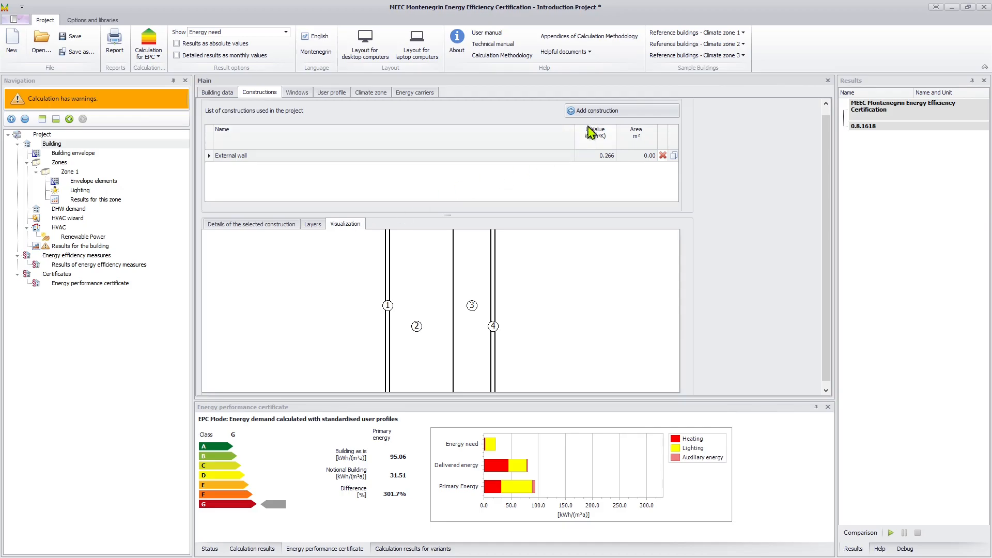
Add another construction named "Roof" and set its heat flow direction to Up.
{"action": "left_click", "coordinate": [601, 119]}
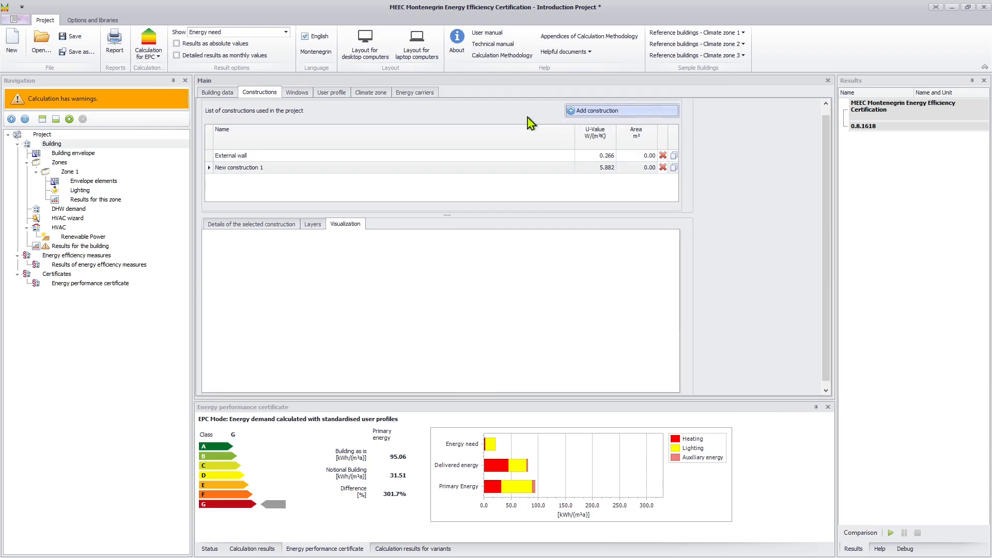
{"action": "left_click", "coordinate": [265, 167]}
{"action": "left_click", "coordinate": [250, 227]}
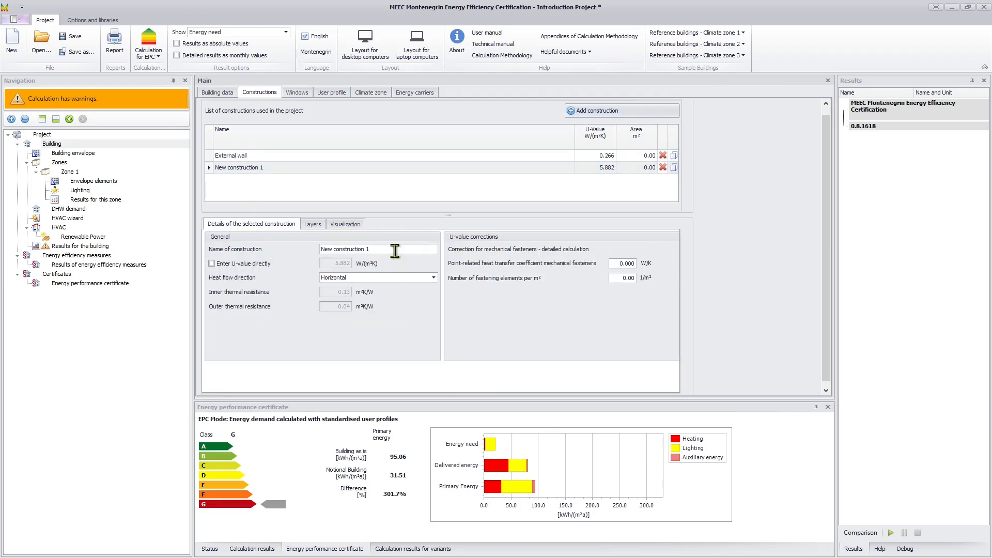
{"action": "triple_click", "coordinate": [395, 252]}
{"action": "type", "text": "Roof"}
{"action": "left_click", "coordinate": [433, 277]}
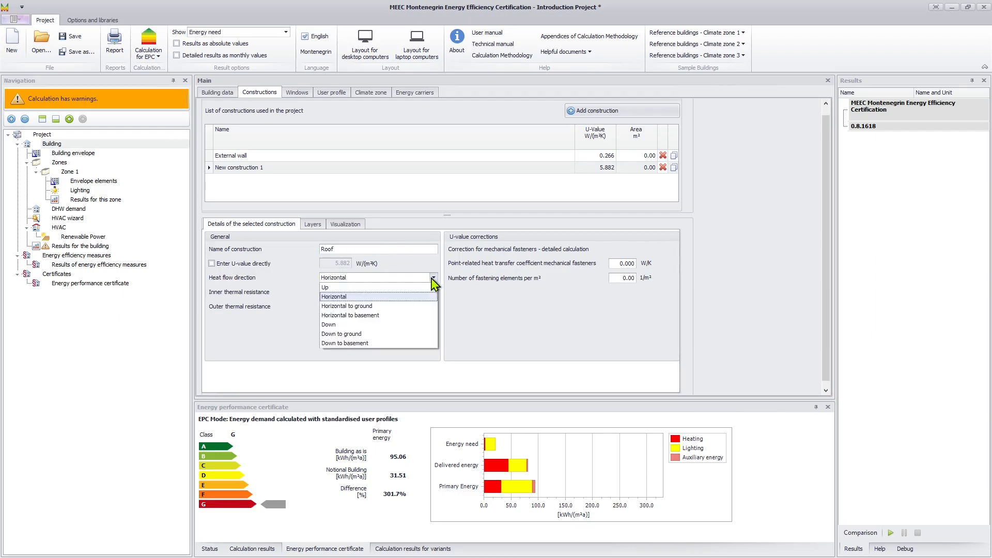
{"action": "left_click", "coordinate": [391, 288]}
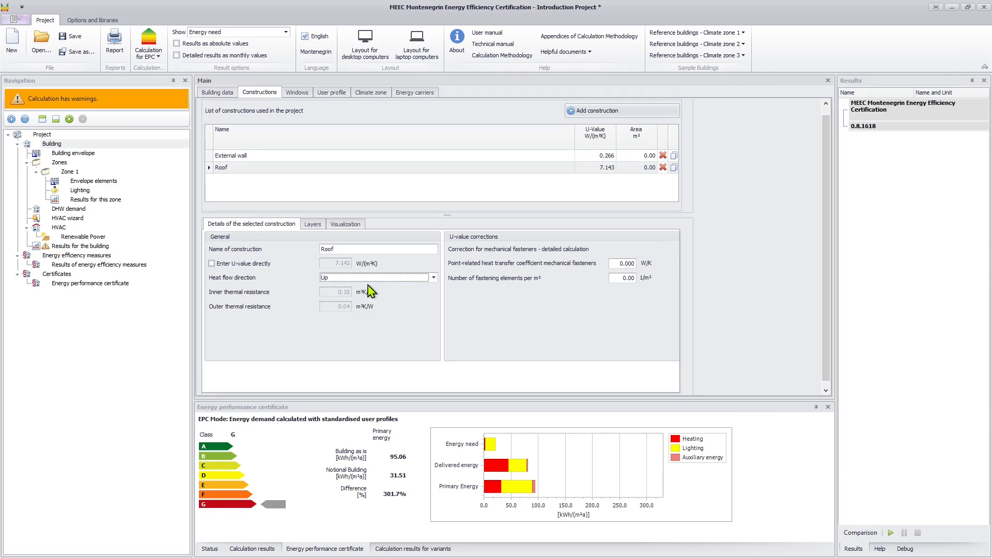
Enable direct U-value entry for the Roof construction and set its U-value to 0.35 W/(m²K).
{"action": "left_click", "coordinate": [228, 266]}
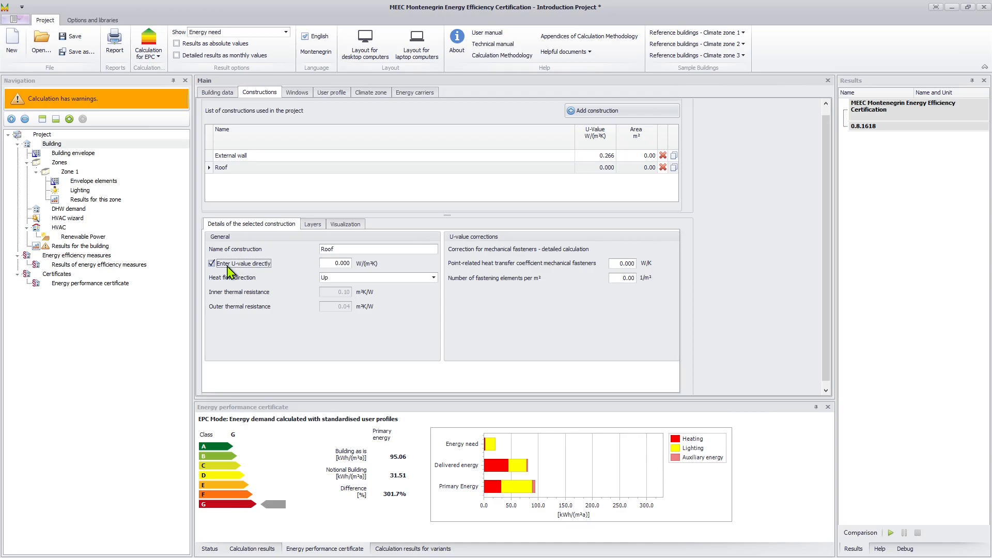
{"action": "left_click", "coordinate": [337, 263]}
{"action": "type", "text": ".35"}
Add a construction named "Groundplate" with a directly entered U-value of 0.4 W/(m²K).
{"action": "left_click", "coordinate": [580, 113]}
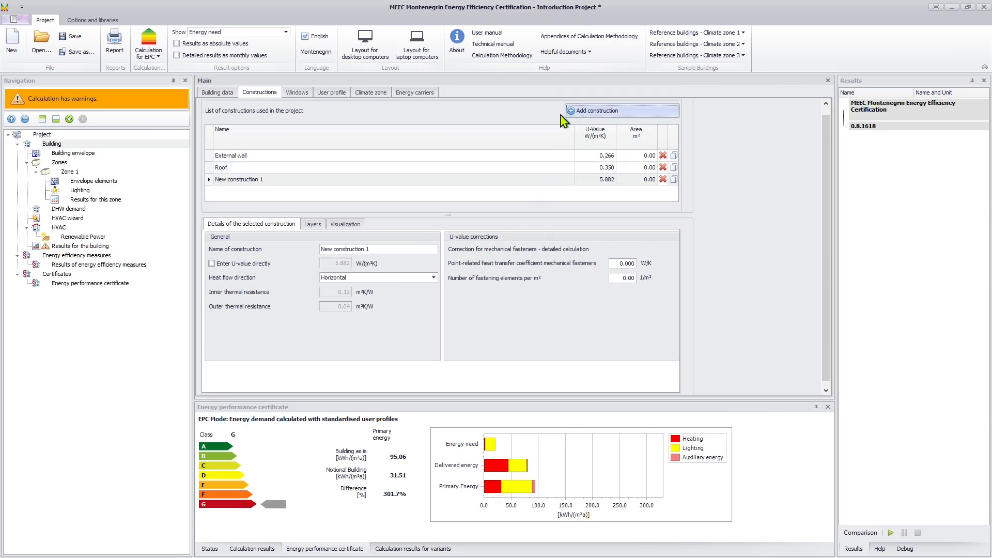
{"action": "triple_click", "coordinate": [346, 248]}
{"action": "type", "text": "Groundopl"}
{"action": "key", "text": "BackSpace"}
{"action": "key", "text": "BackSpace"}
{"action": "type", "text": "plate"}
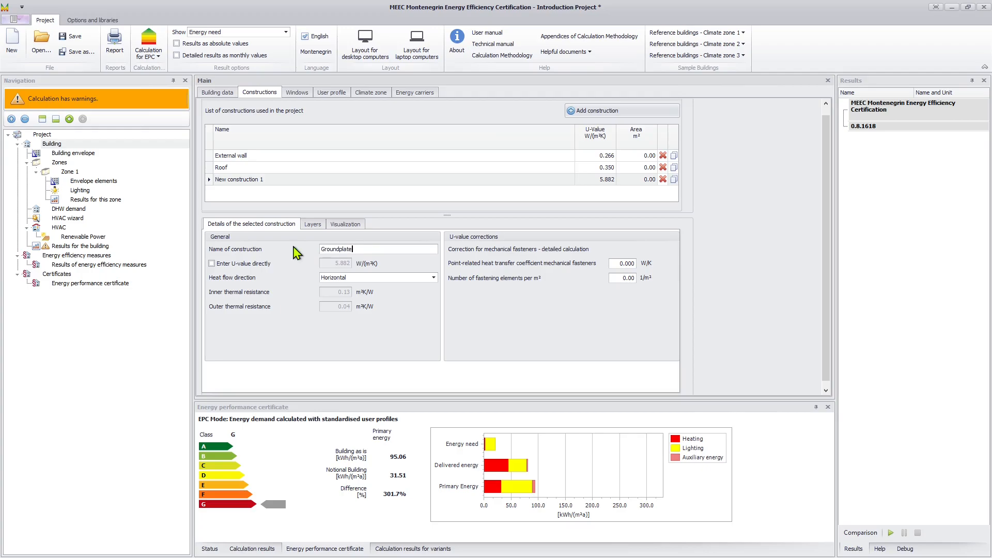
{"action": "left_click", "coordinate": [266, 263]}
{"action": "left_click", "coordinate": [333, 264]}
{"action": "type", "text": "0.4"}
Add a construction named "Entrance door" with a directly entered U-value of 2.900 W/(m²K).
{"action": "left_click", "coordinate": [589, 112]}
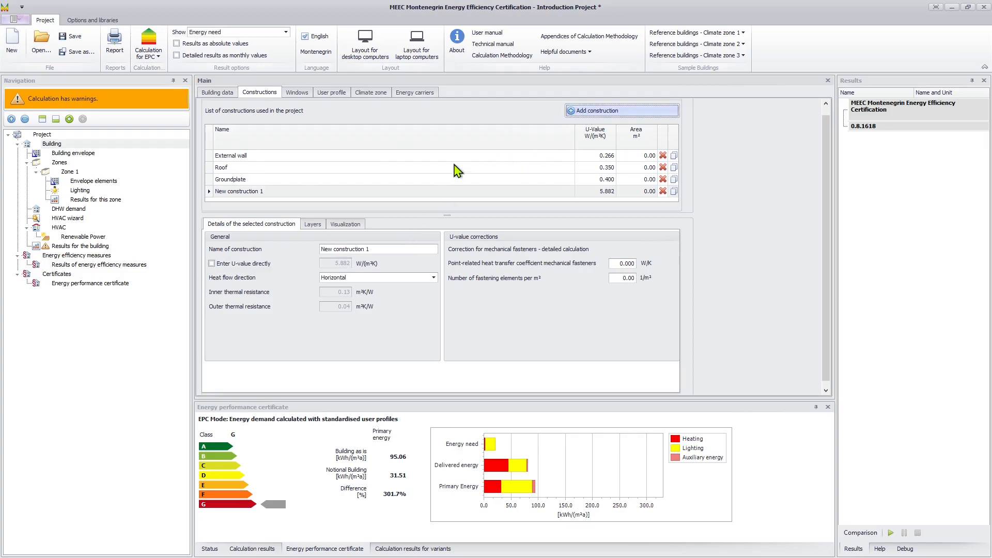
{"action": "type", "text": "Entrance door"}
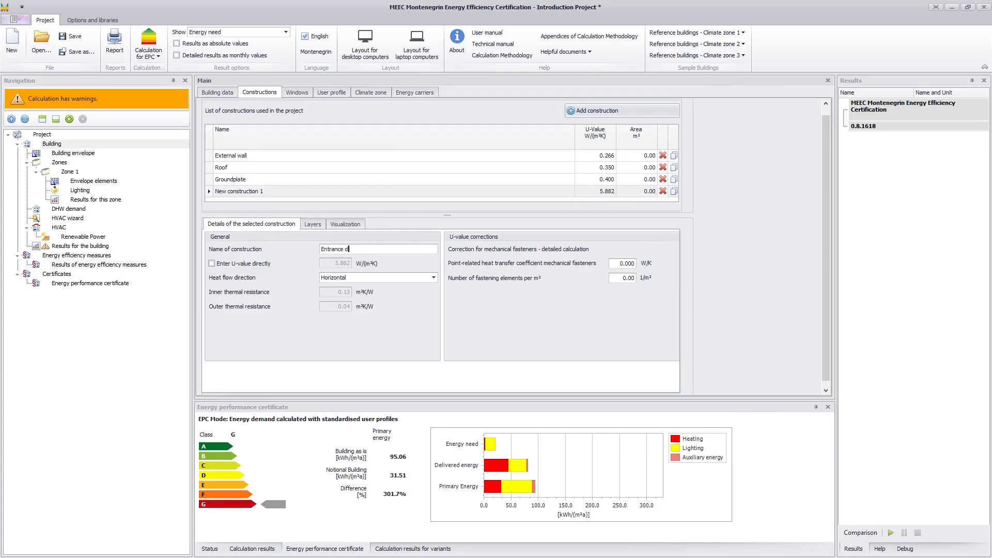
{"action": "left_click", "coordinate": [248, 264]}
{"action": "left_click", "coordinate": [335, 264]}
{"action": "type", "text": "2.900"}
Set the Groundplate construction's heat flow direction to Down to ground.
{"action": "left_click", "coordinate": [255, 180]}
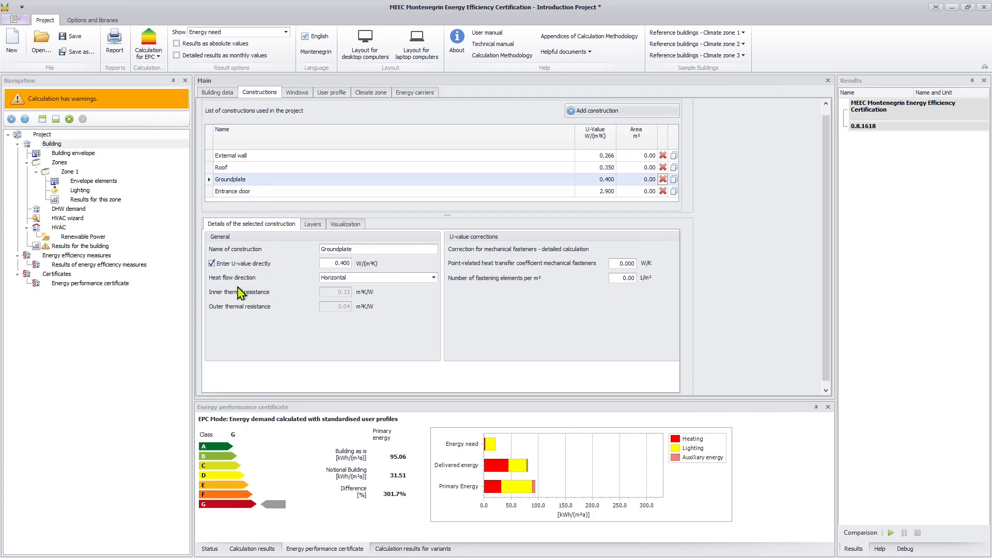
{"action": "left_click", "coordinate": [433, 278]}
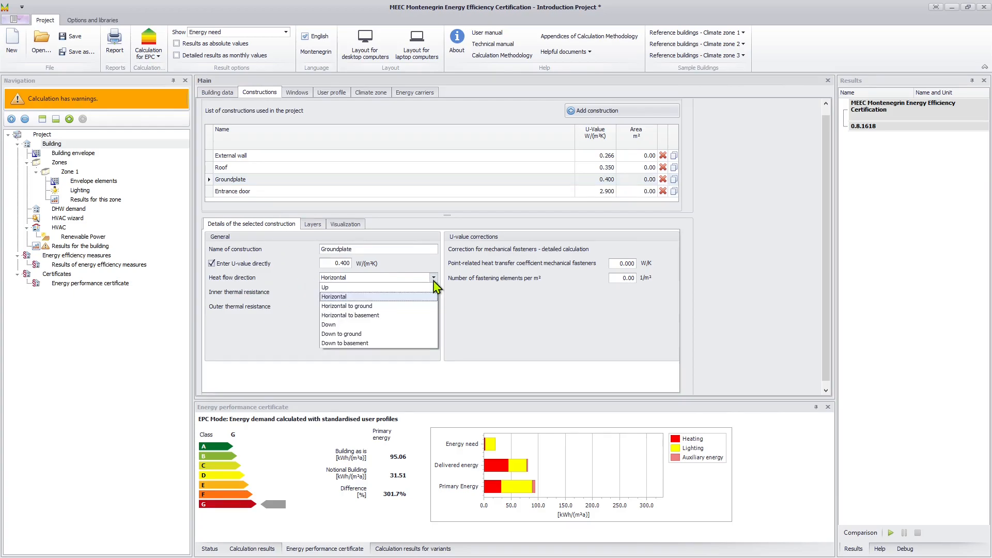
{"action": "left_click", "coordinate": [370, 335]}
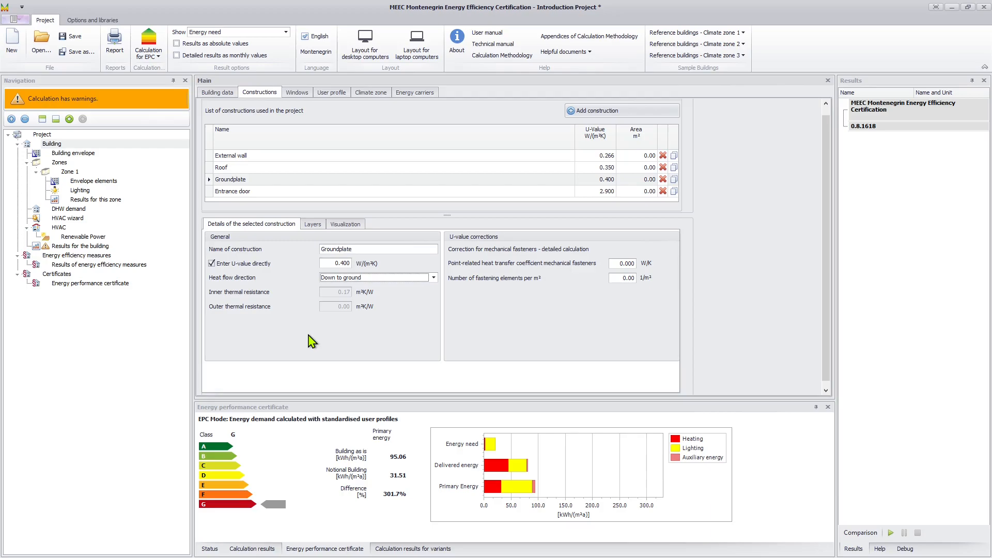
Add a window named "Double glazed window" with double insulating glass (with single air space) as glazing.
{"action": "left_click", "coordinate": [297, 94]}
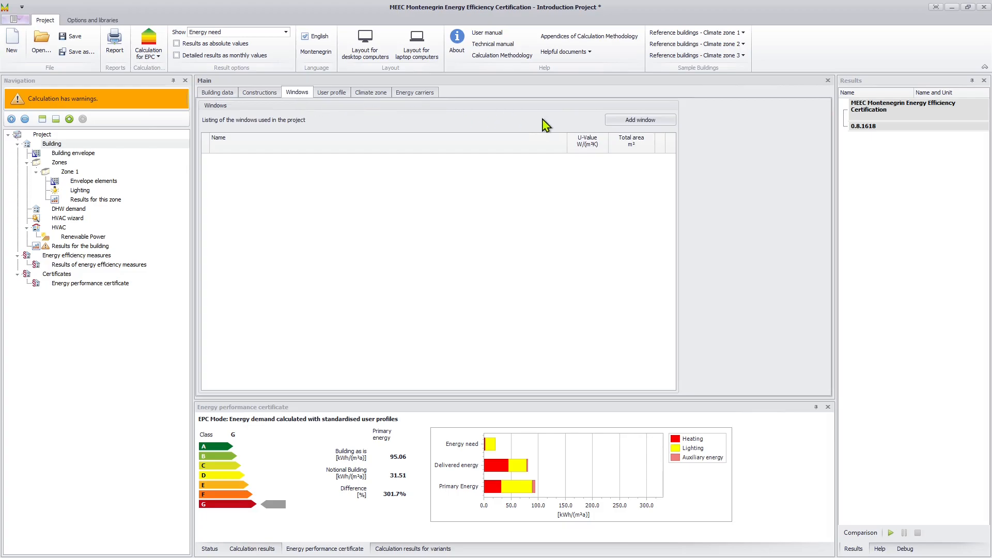
{"action": "left_click", "coordinate": [620, 123]}
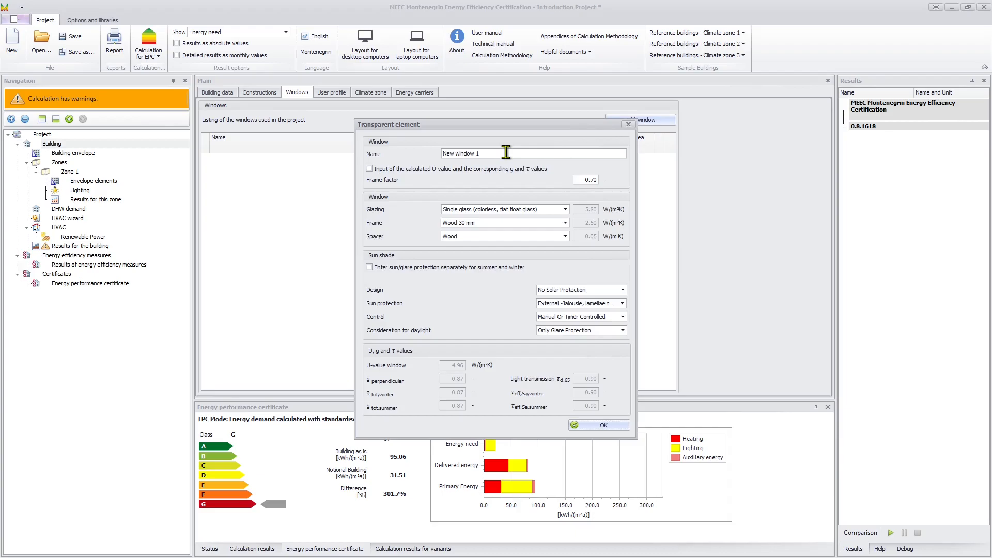
{"action": "left_click", "coordinate": [506, 152]}
{"action": "type", "text": "Double glazed window"}
{"action": "left_click", "coordinate": [540, 211]}
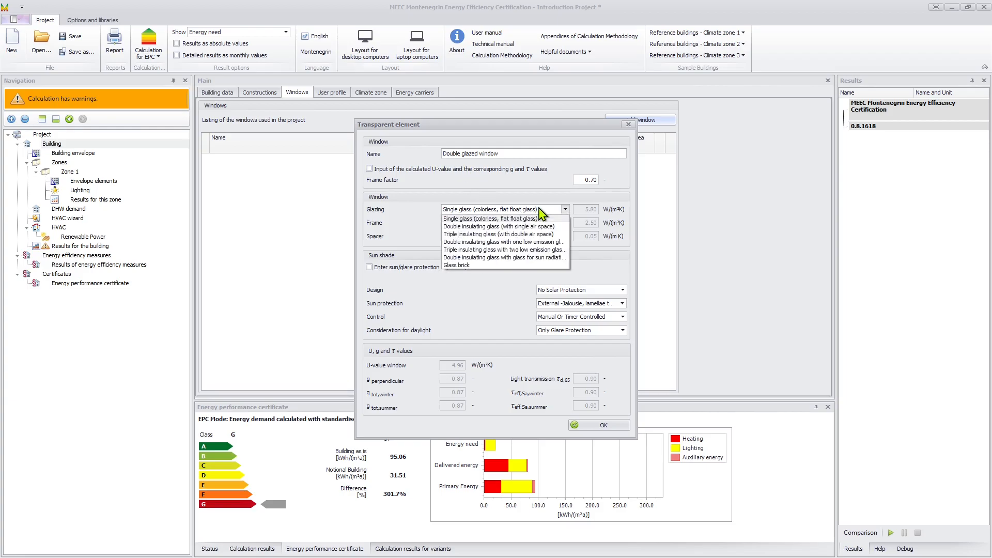
{"action": "left_click", "coordinate": [505, 227]}
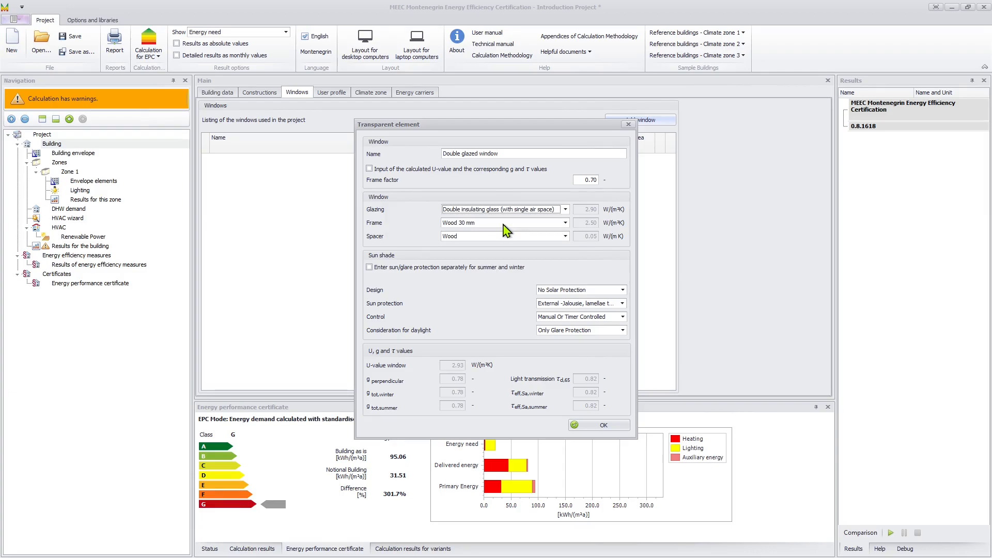
Give the double glazed window a PVC 3-chamber frame and a PVC spacer, and accept the window definition.
{"action": "left_click", "coordinate": [506, 227]}
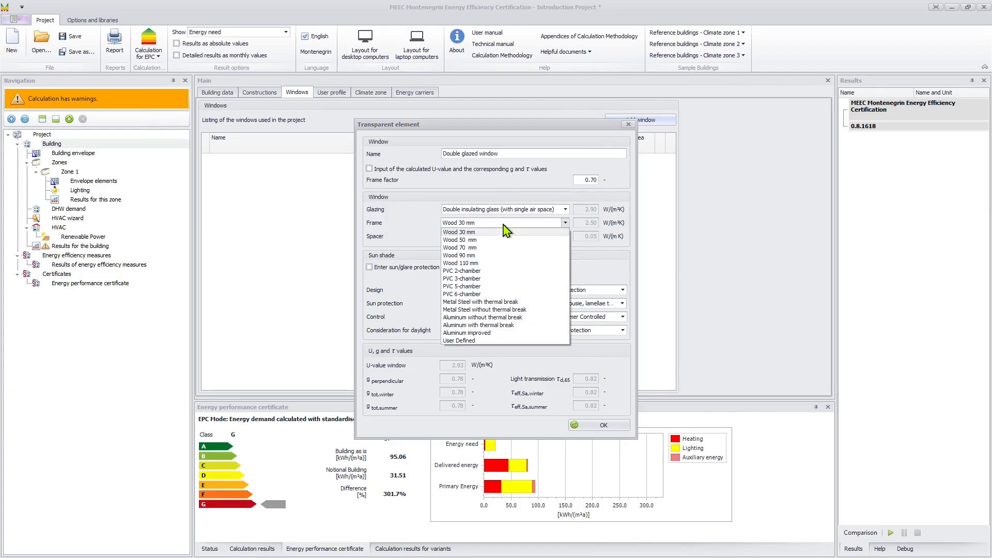
{"action": "left_click", "coordinate": [488, 278]}
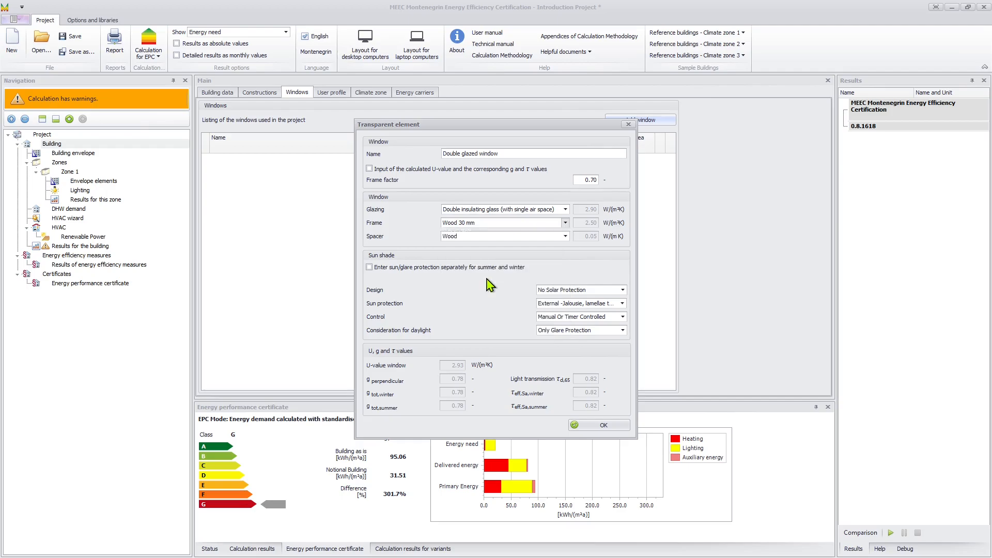
{"action": "left_click", "coordinate": [500, 242]}
{"action": "left_click", "coordinate": [481, 258]}
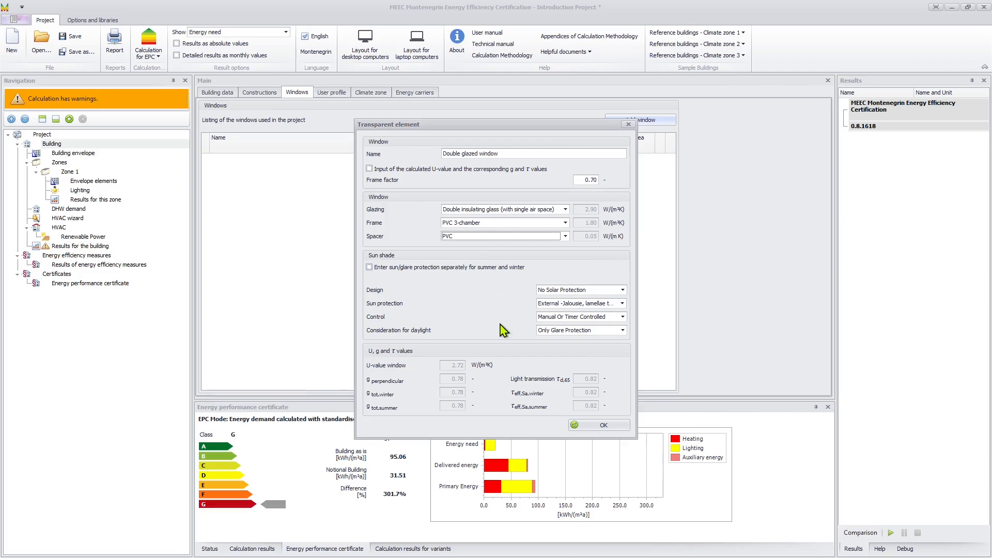
{"action": "left_click", "coordinate": [598, 425]}
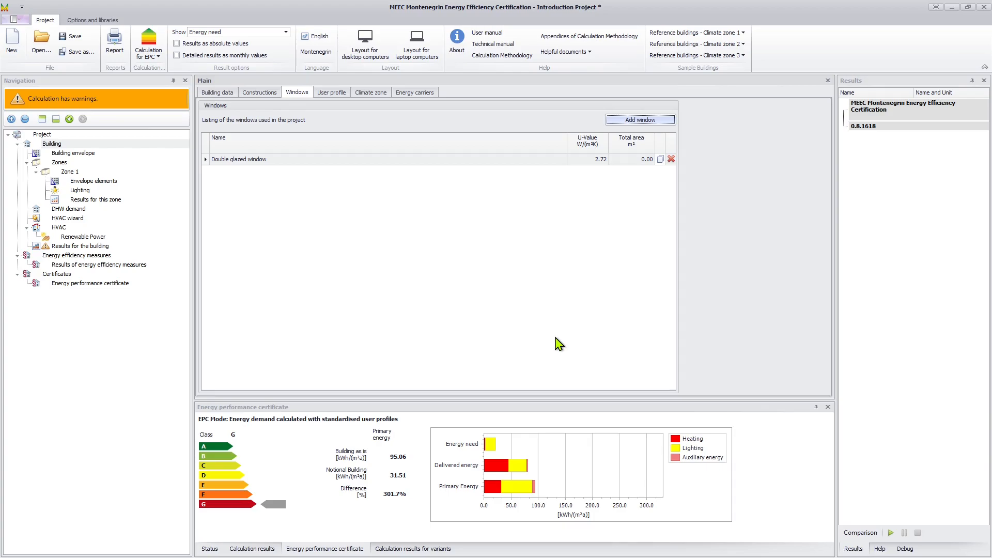
Add a wall to outside in the building envelope and name it "North external wall".
{"action": "left_click", "coordinate": [95, 156]}
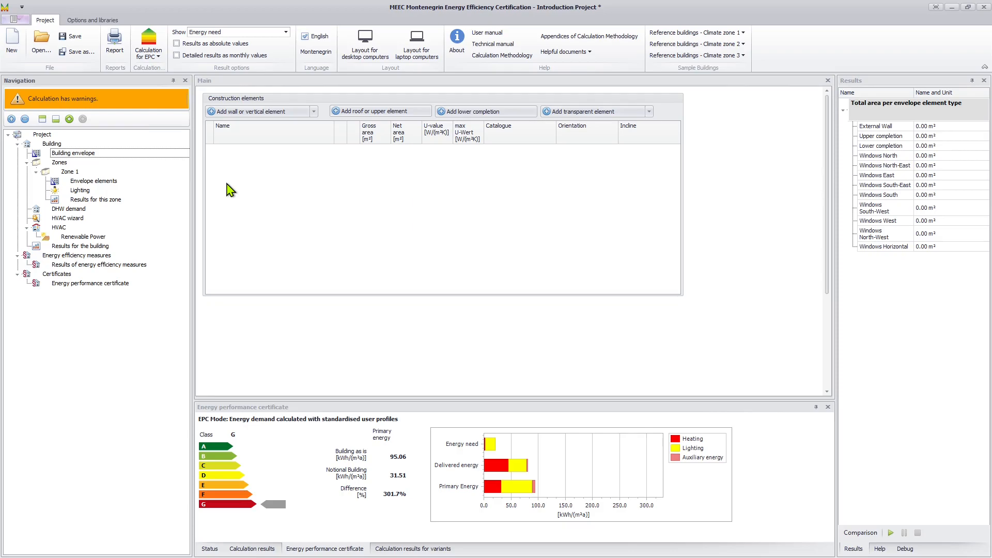
{"action": "left_click", "coordinate": [298, 116]}
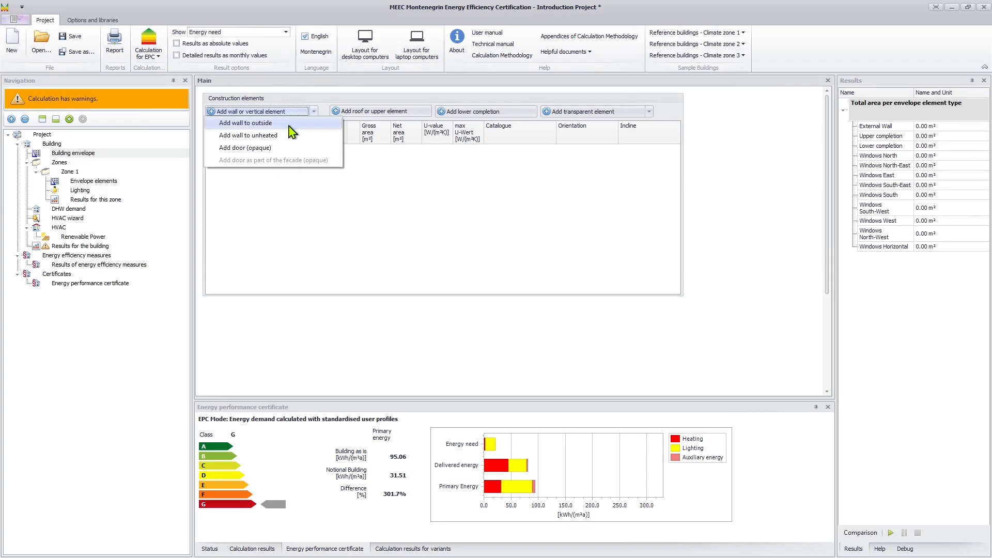
{"action": "left_click", "coordinate": [293, 132]}
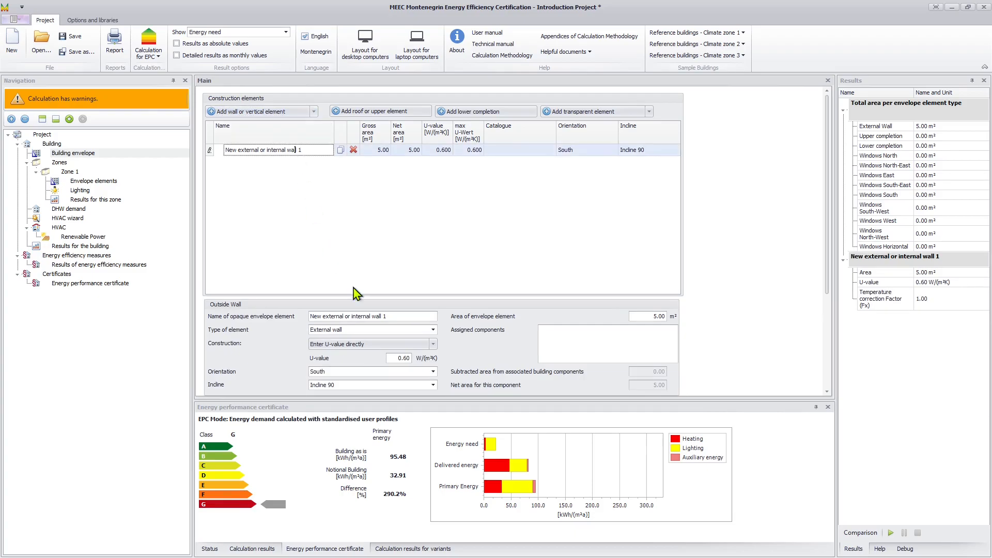
{"action": "left_click_drag", "start_coordinate": [401, 316], "coordinate": [290, 317]}
{"action": "type", "text": "North external wall"}
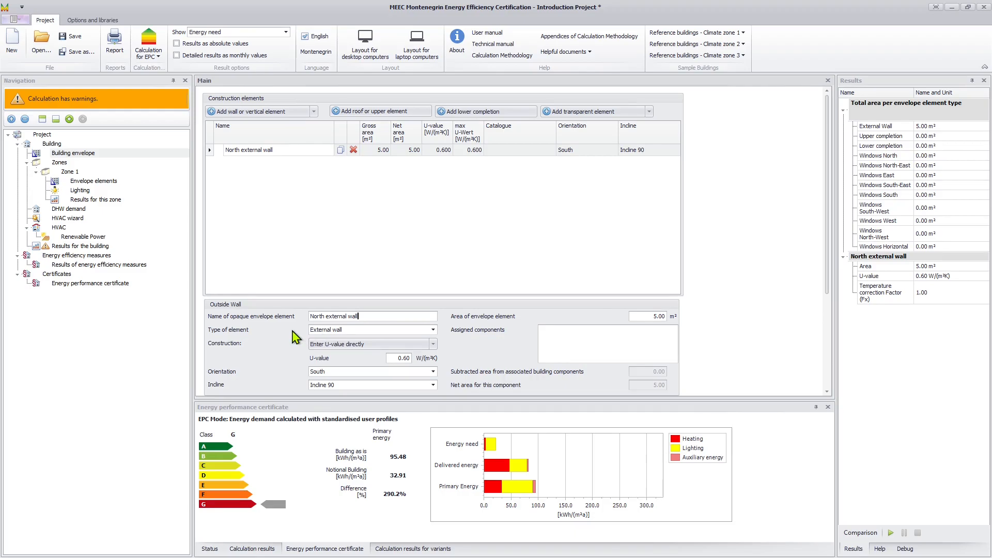
Assign the External wall construction to the north wall, with North orientation and an area of 50 m².
{"action": "left_click", "coordinate": [433, 344]}
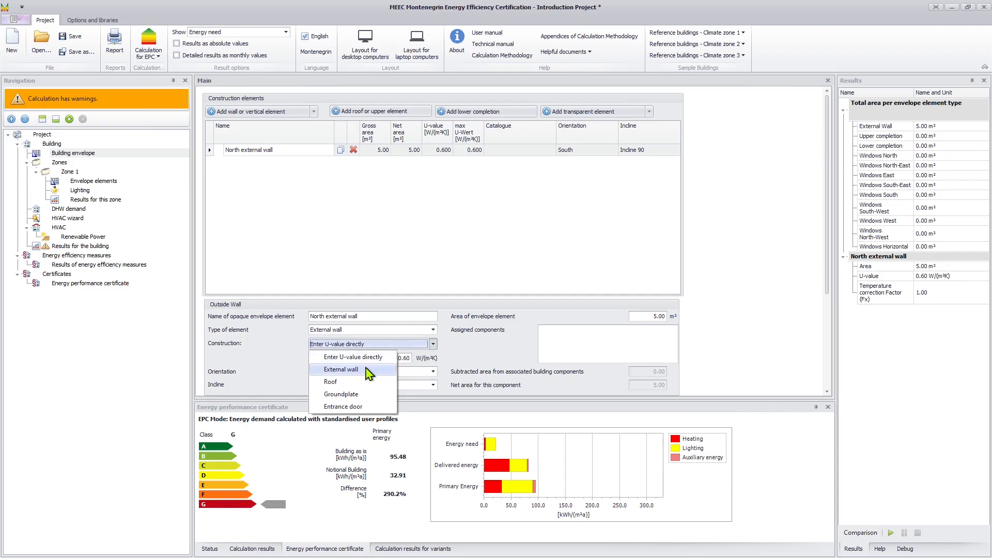
{"action": "left_click", "coordinate": [368, 370]}
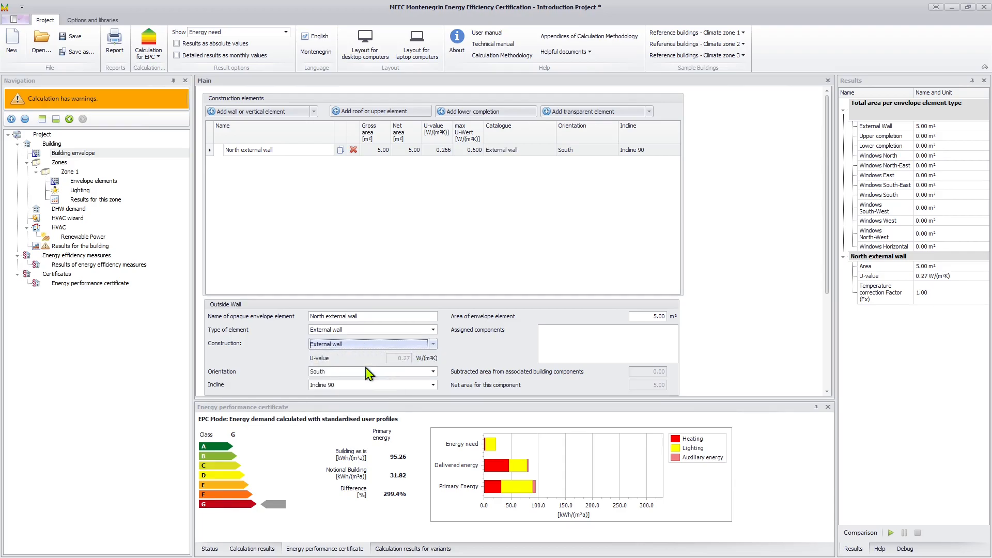
{"action": "left_click", "coordinate": [421, 373]}
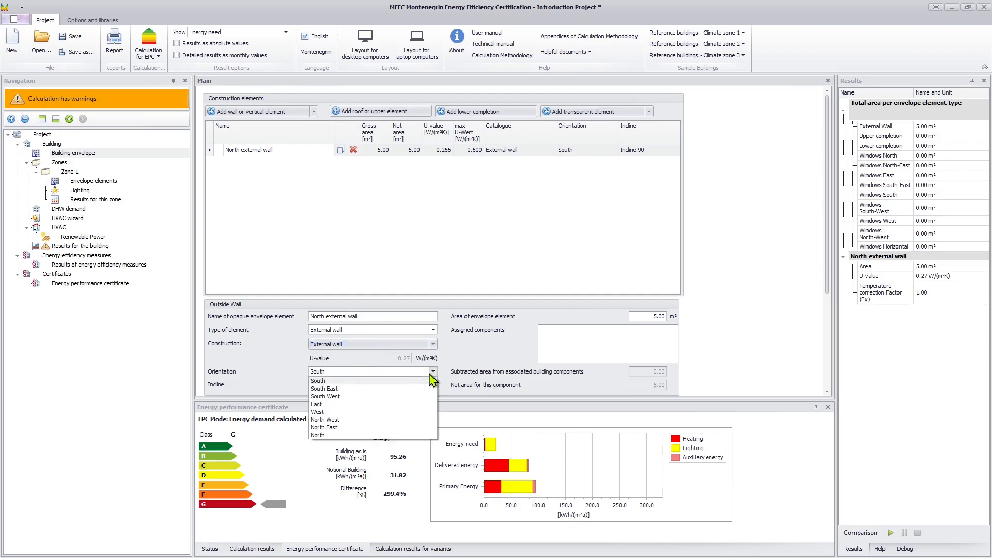
{"action": "left_click", "coordinate": [337, 435]}
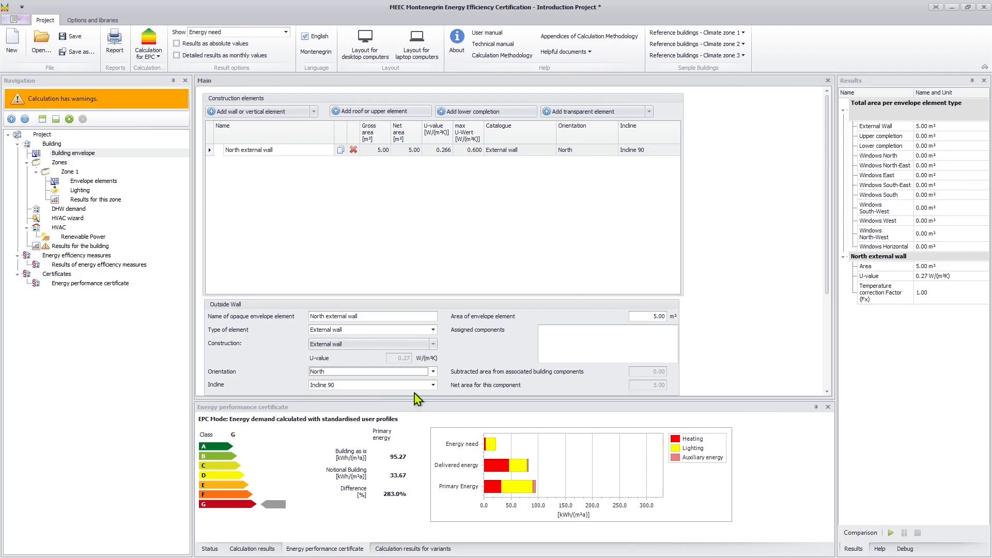
{"action": "left_click", "coordinate": [647, 316]}
{"action": "type", "text": "50"}
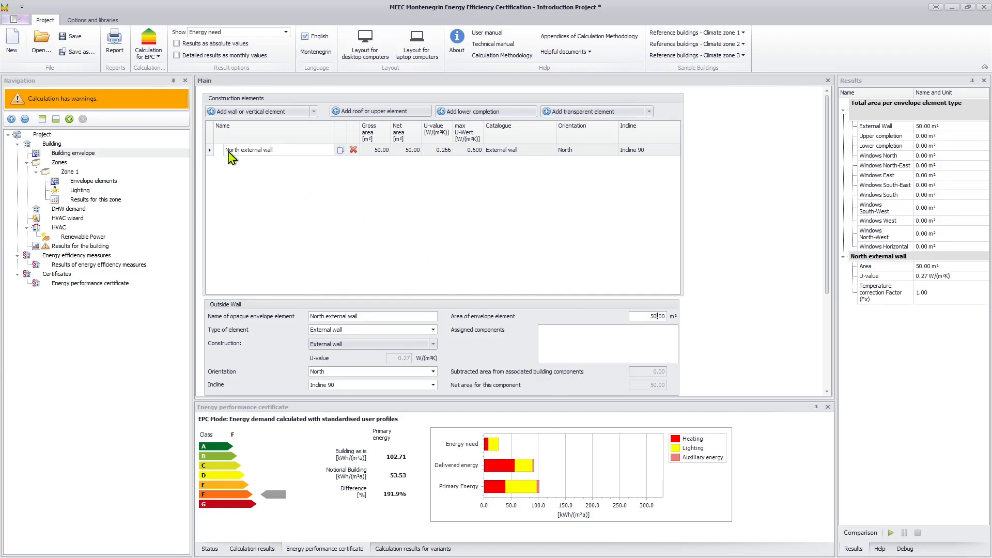
Duplicate the north external wall three times in the list of envelope elements.
{"action": "left_click", "coordinate": [340, 151]}
{"action": "left_click", "coordinate": [340, 150]}
{"action": "left_click", "coordinate": [341, 151]}
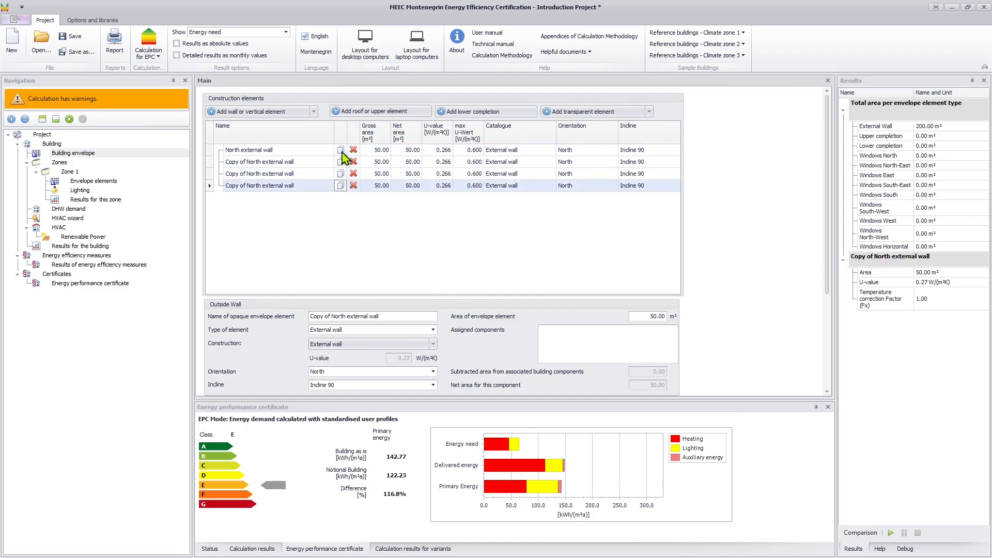
Rename the first wall copy as "East external wall" and set its orientation to East.
{"action": "left_click", "coordinate": [297, 163]}
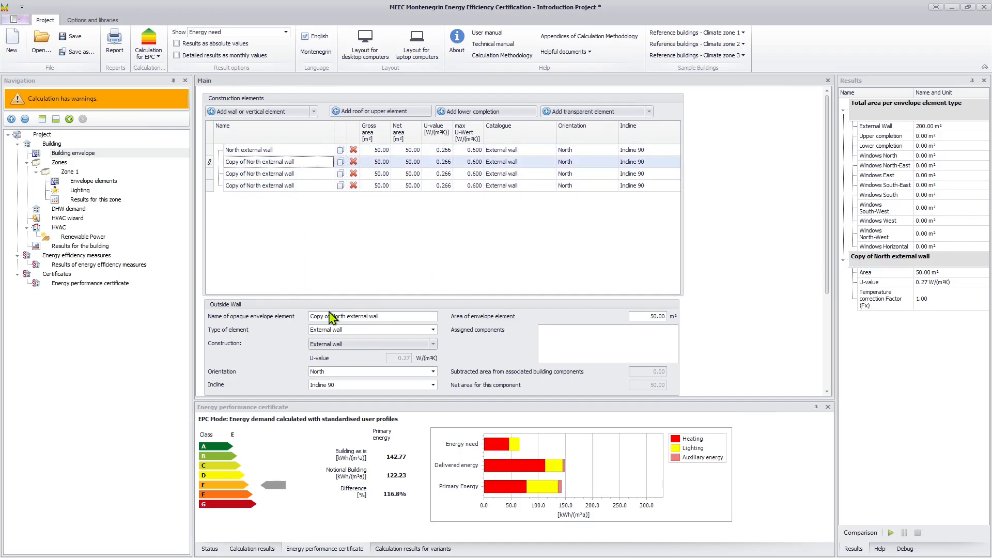
{"action": "left_click_drag", "start_coordinate": [346, 316], "coordinate": [310, 316]}
{"action": "type", "text": "East"}
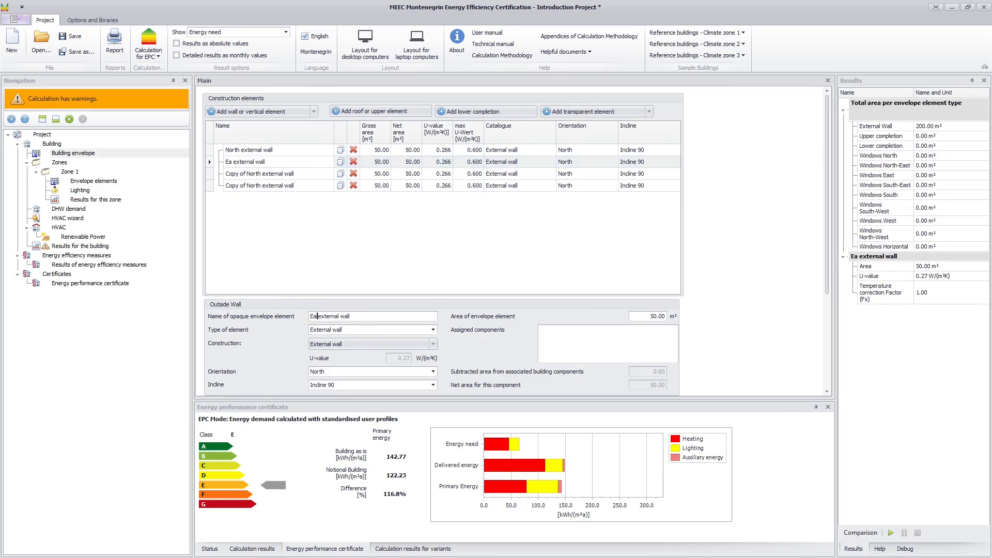
{"action": "left_click", "coordinate": [433, 371]}
{"action": "left_click", "coordinate": [331, 404]}
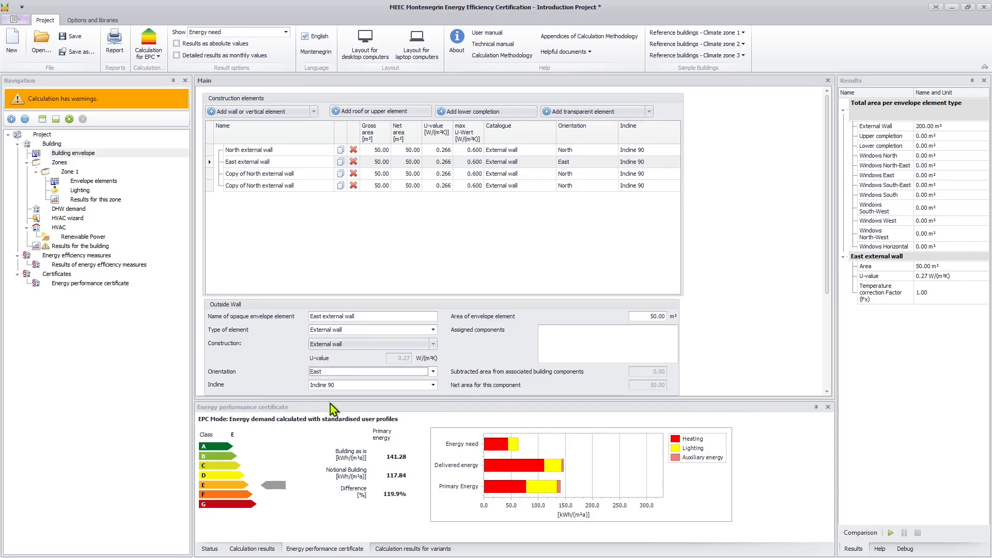
Rename the second wall copy as "South external wall" and set its orientation to South.
{"action": "left_click", "coordinate": [286, 175]}
{"action": "left_click_drag", "start_coordinate": [348, 316], "coordinate": [259, 317]}
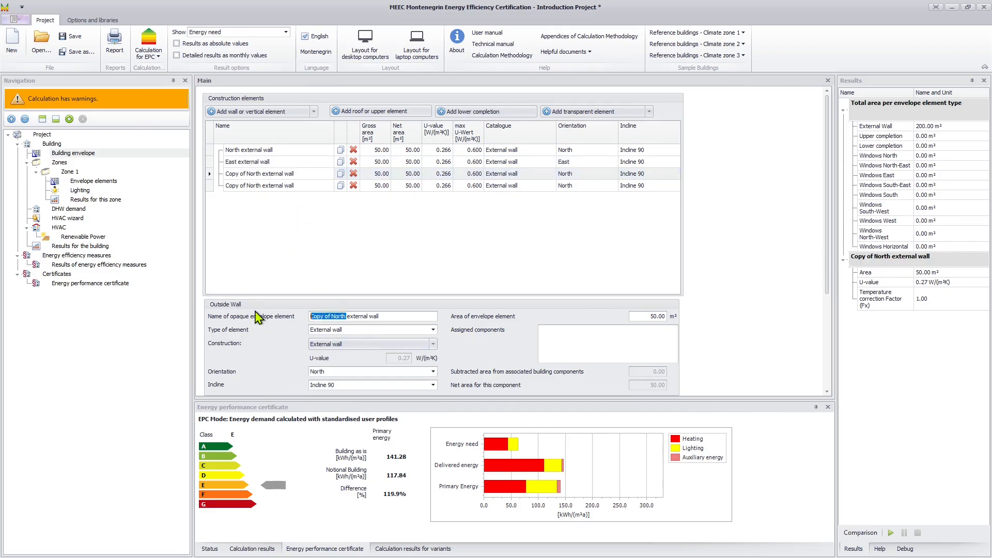
{"action": "type", "text": "South"}
{"action": "left_click", "coordinate": [433, 371]}
{"action": "left_click", "coordinate": [331, 414]}
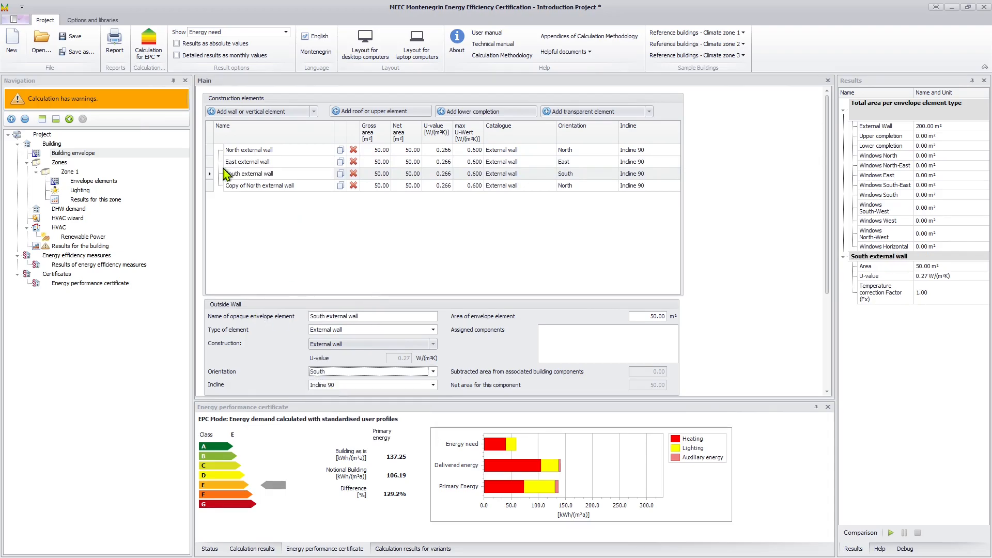
Rename the last wall copy as "West external wall" and set its orientation to West.
{"action": "left_click", "coordinate": [248, 185]}
{"action": "left_click_drag", "start_coordinate": [344, 316], "coordinate": [310, 316]}
{"action": "type", "text": "West"}
{"action": "left_click", "coordinate": [433, 371]}
{"action": "left_click", "coordinate": [331, 423]}
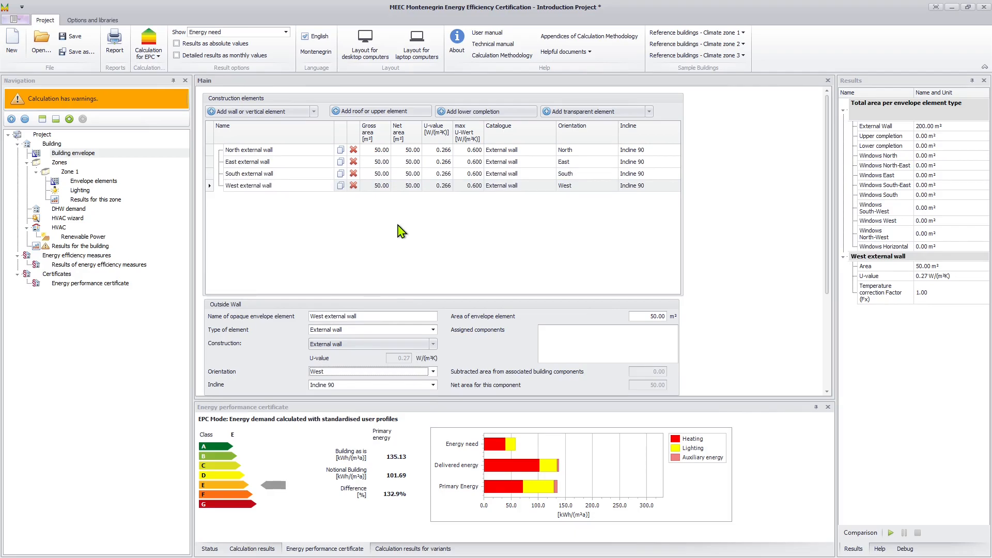
Add a roof or upper element to the building envelope and name it "Roof".
{"action": "left_click", "coordinate": [389, 112]}
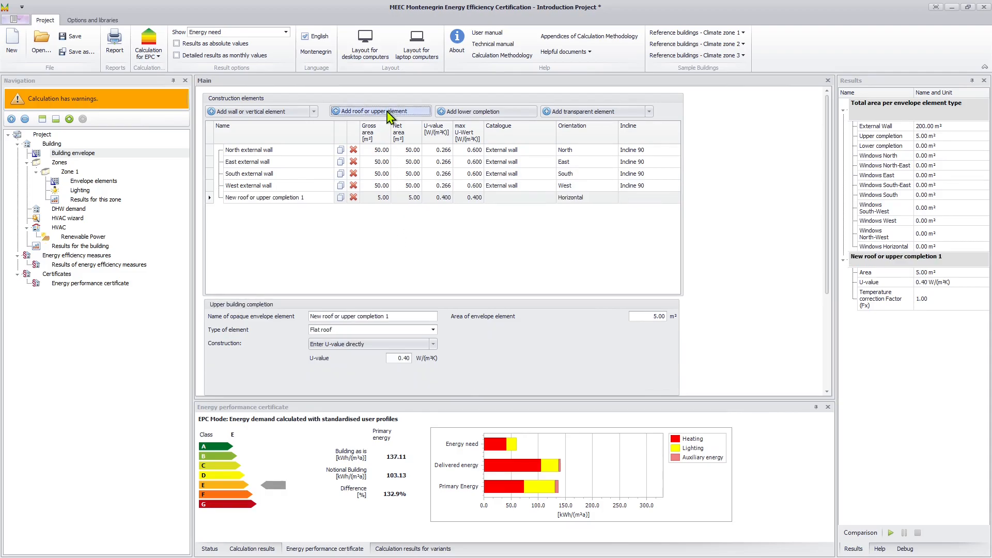
{"action": "left_click", "coordinate": [288, 198]}
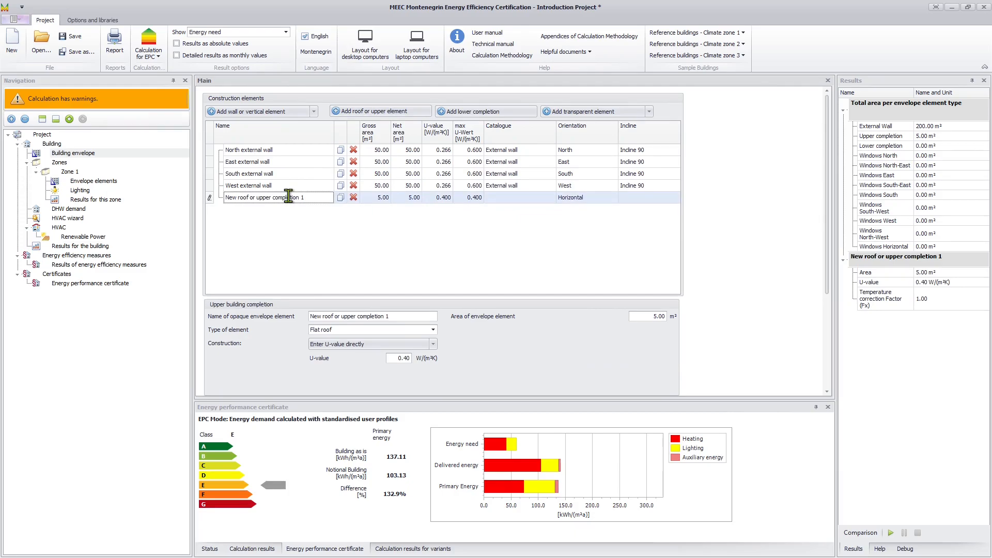
{"action": "left_click_drag", "start_coordinate": [402, 316], "coordinate": [305, 318]}
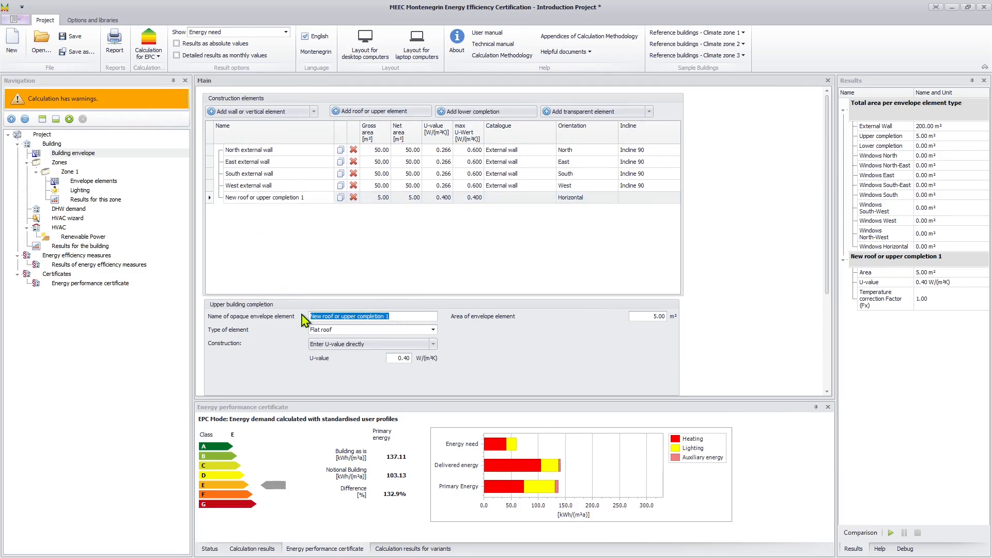
{"action": "type", "text": "Roof"}
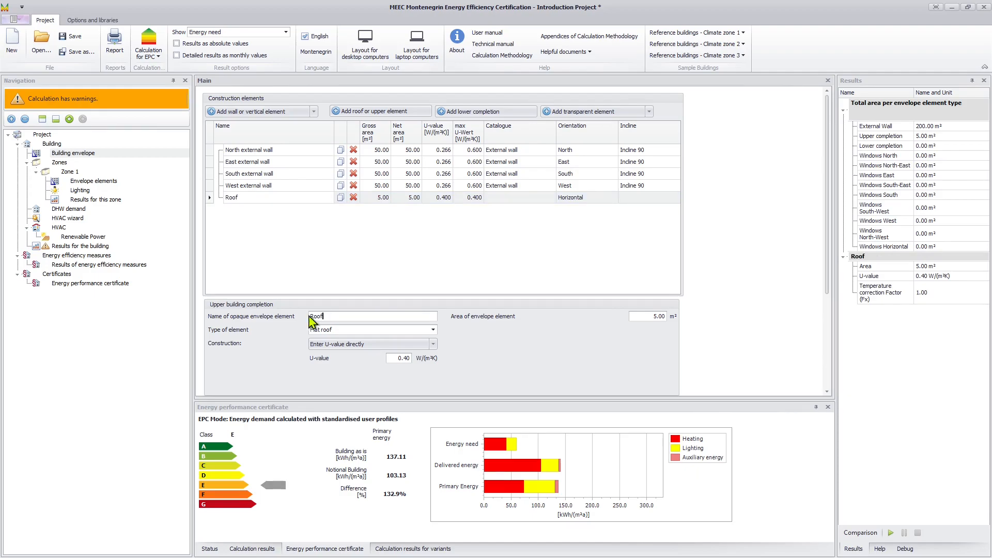
Assign the Roof construction to the roof element and set its area to 150 m².
{"action": "left_click", "coordinate": [433, 344]}
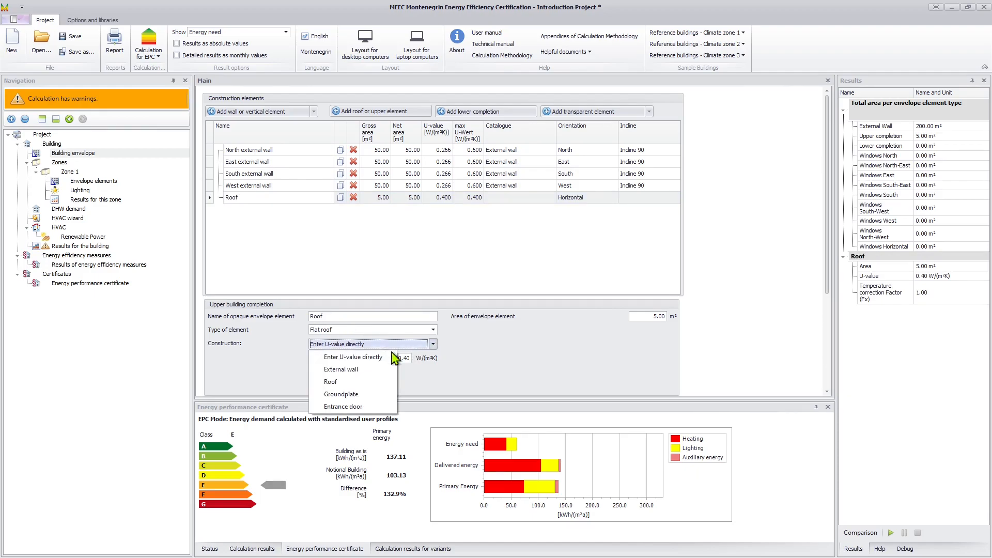
{"action": "left_click", "coordinate": [359, 381]}
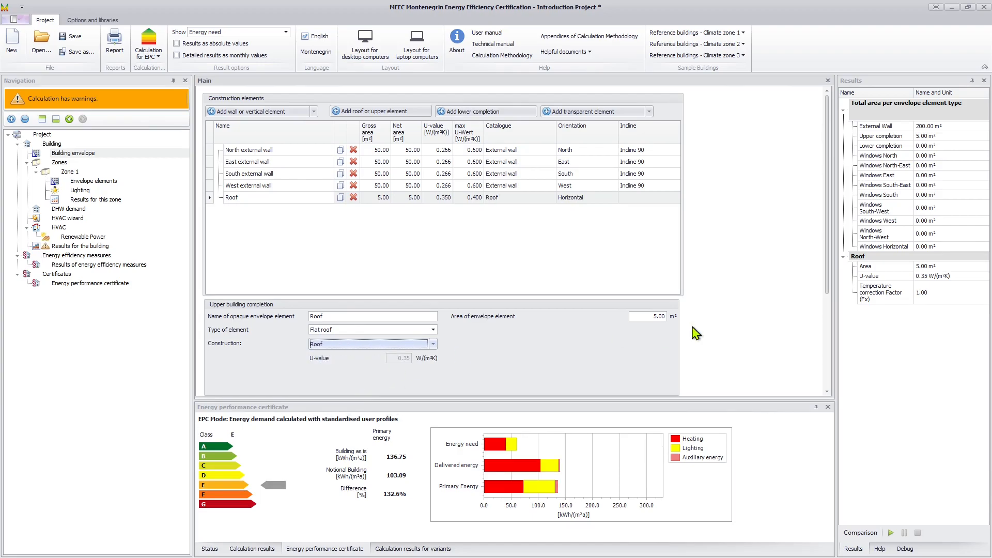
{"action": "double_click", "coordinate": [650, 316]}
{"action": "type", "text": "150"}
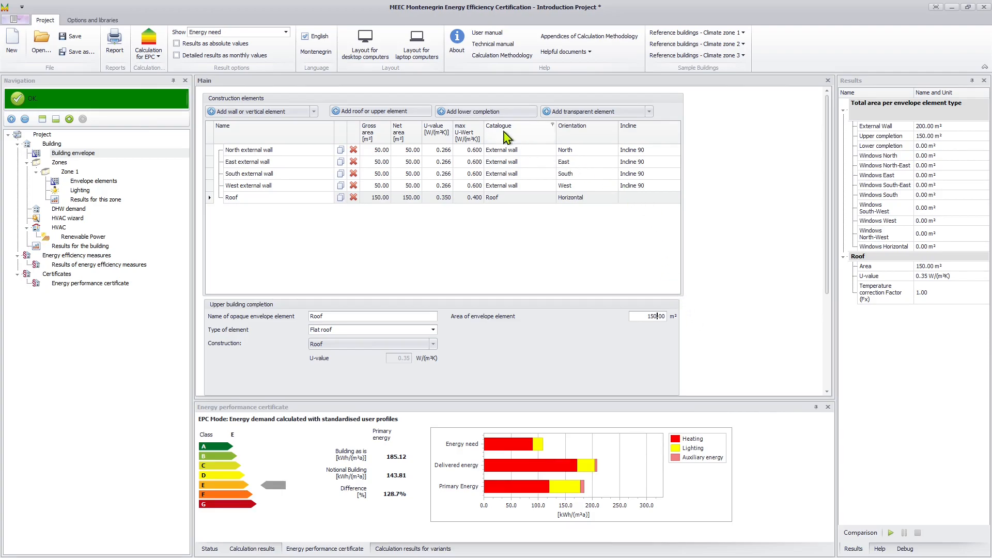
Add a lower completion to the building envelope and name it "Groundplate".
{"action": "left_click", "coordinate": [498, 114]}
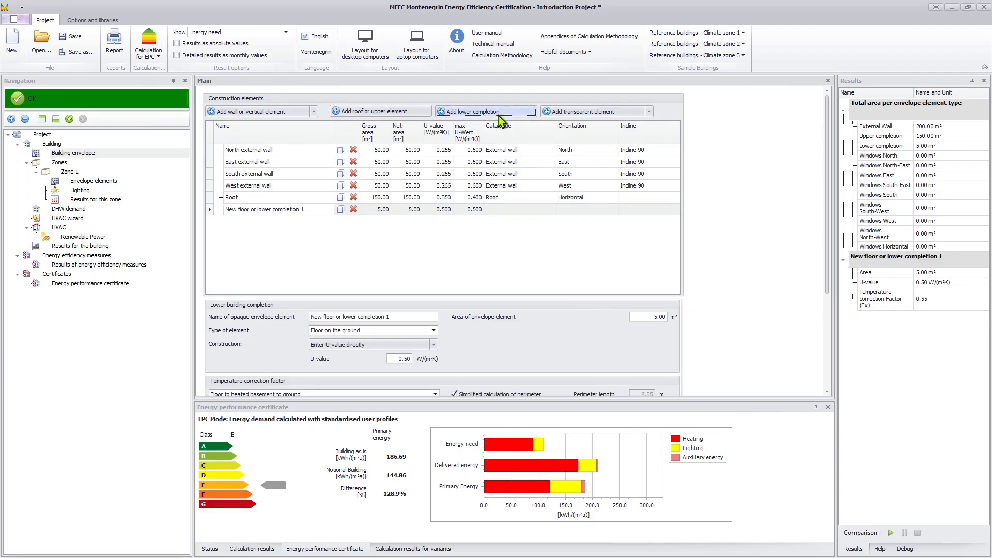
{"action": "left_click", "coordinate": [274, 208]}
{"action": "left_click_drag", "start_coordinate": [408, 317], "coordinate": [288, 318]}
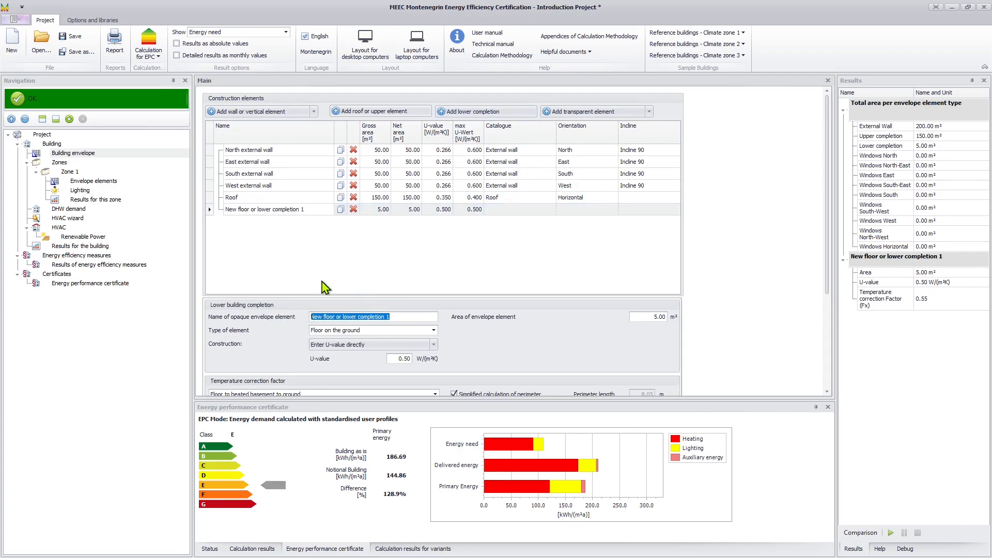
{"action": "type", "text": "Groundplate"}
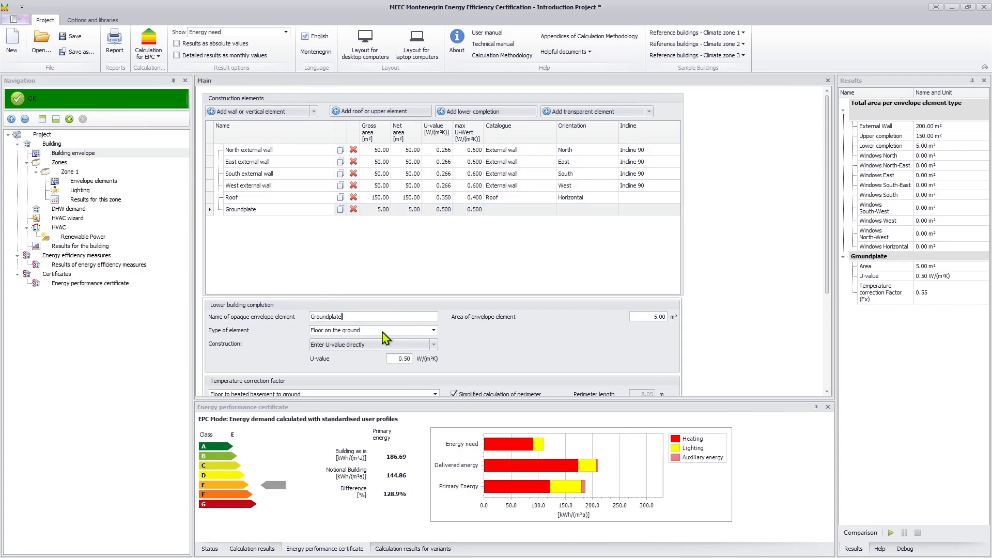
Assign the Groundplate construction to the lower completion and set its area to 150 m².
{"action": "left_click", "coordinate": [433, 344]}
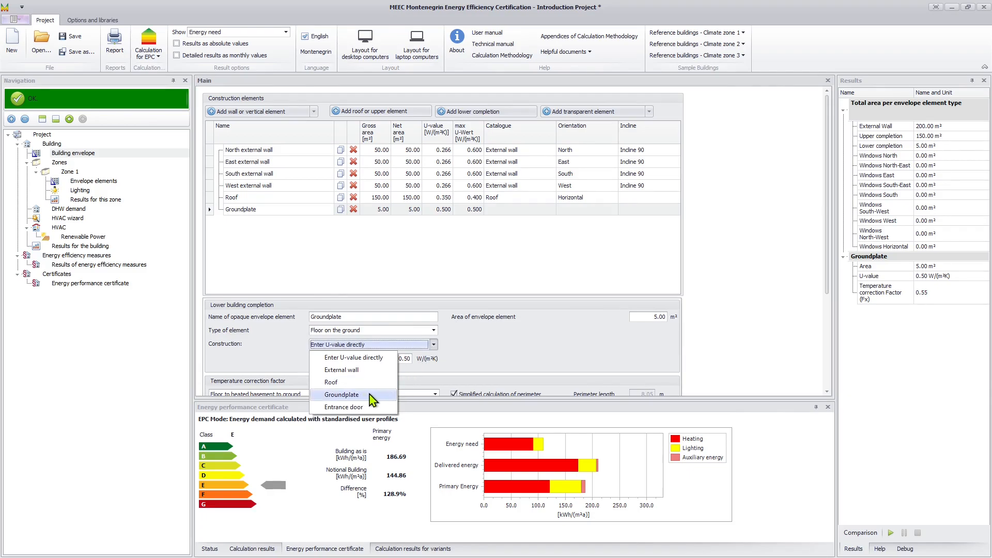
{"action": "left_click", "coordinate": [365, 394]}
{"action": "left_click", "coordinate": [639, 318]}
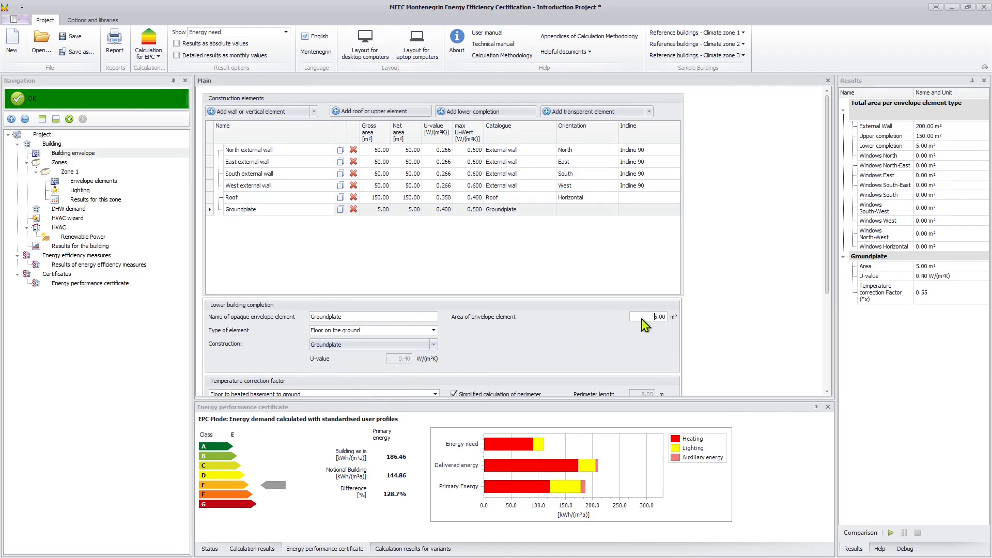
{"action": "left_click_drag", "start_coordinate": [647, 317], "coordinate": [672, 317]}
{"action": "type", "text": "150"}
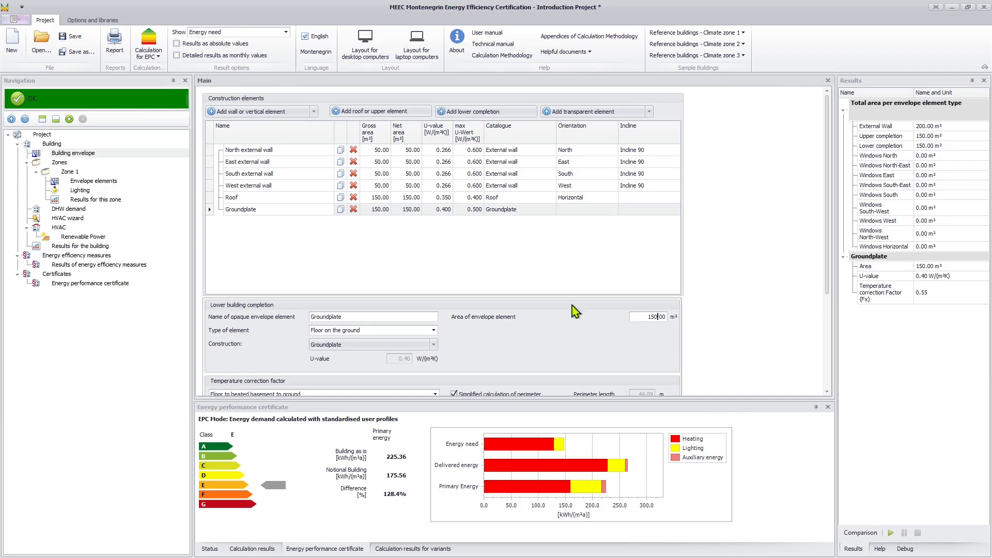
Add a standalone window to the envelope with the Double glazed window type and North orientation.
{"action": "left_click", "coordinate": [649, 112]}
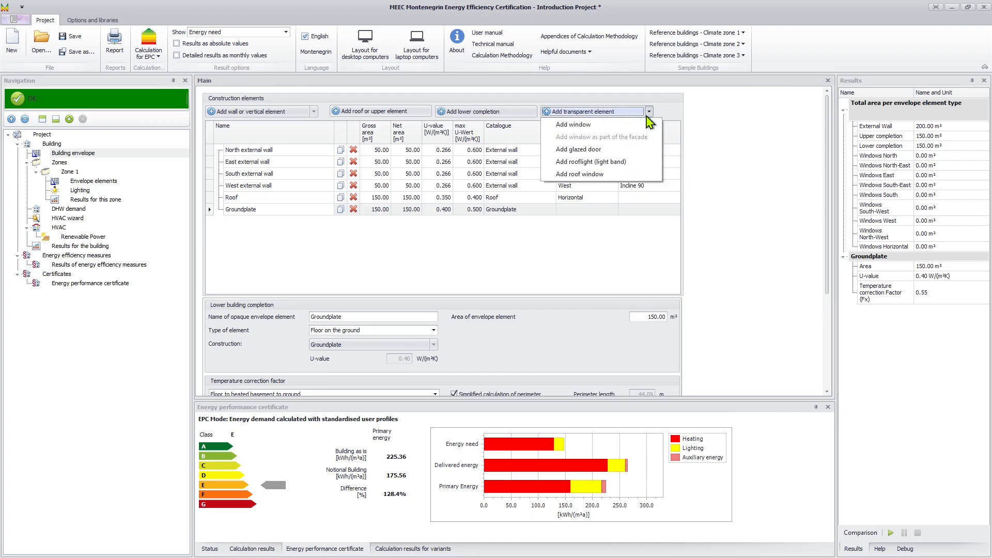
{"action": "left_click", "coordinate": [622, 126]}
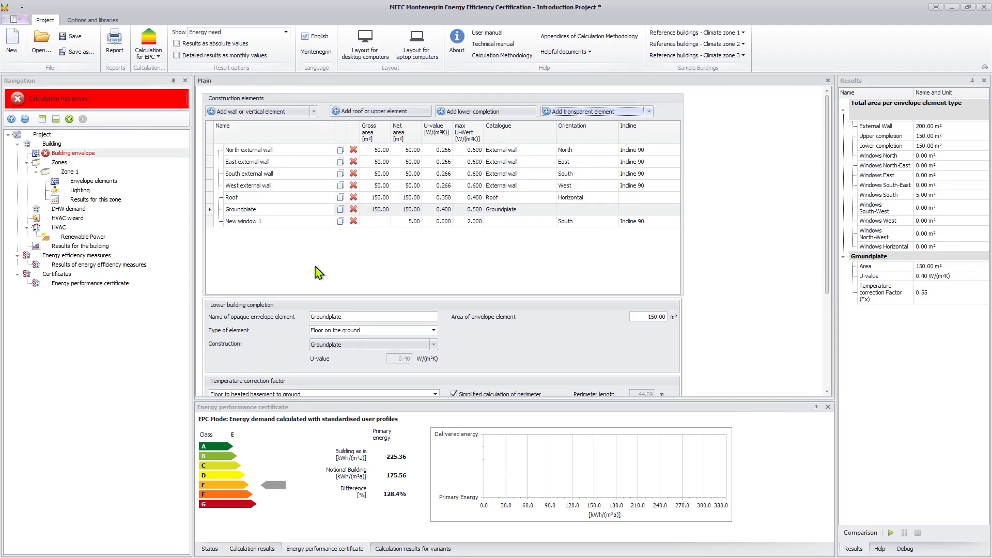
{"action": "left_click", "coordinate": [313, 224]}
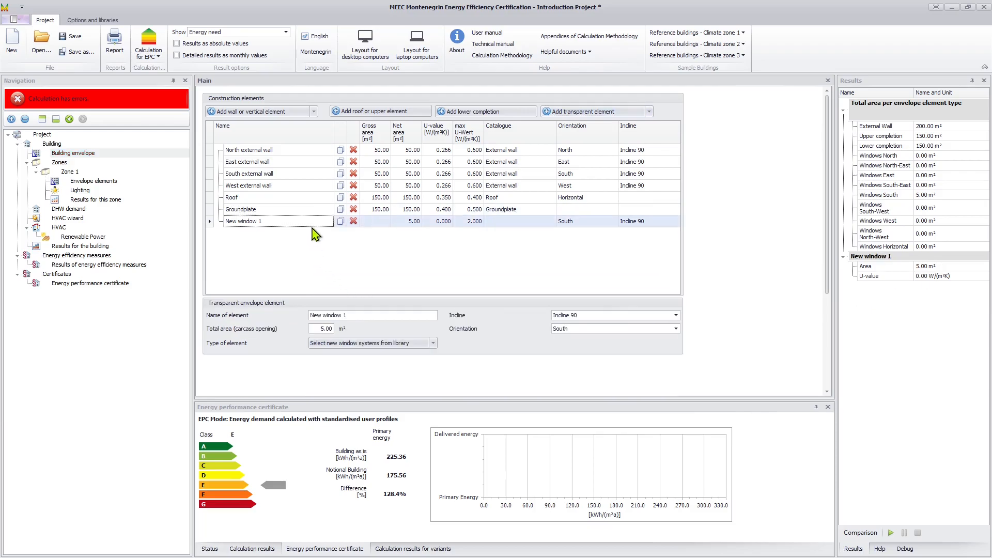
{"action": "left_click", "coordinate": [431, 345]}
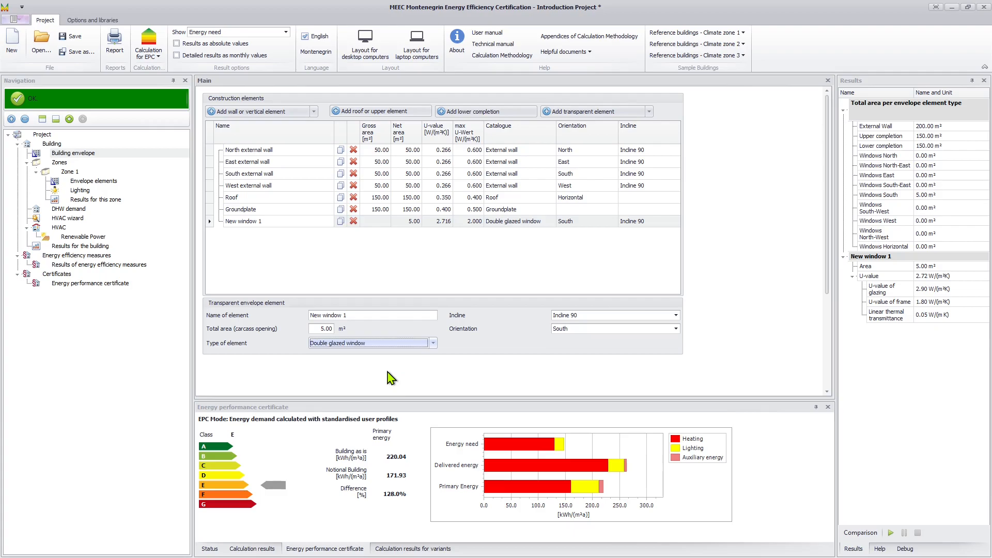
{"action": "left_click", "coordinate": [573, 331]}
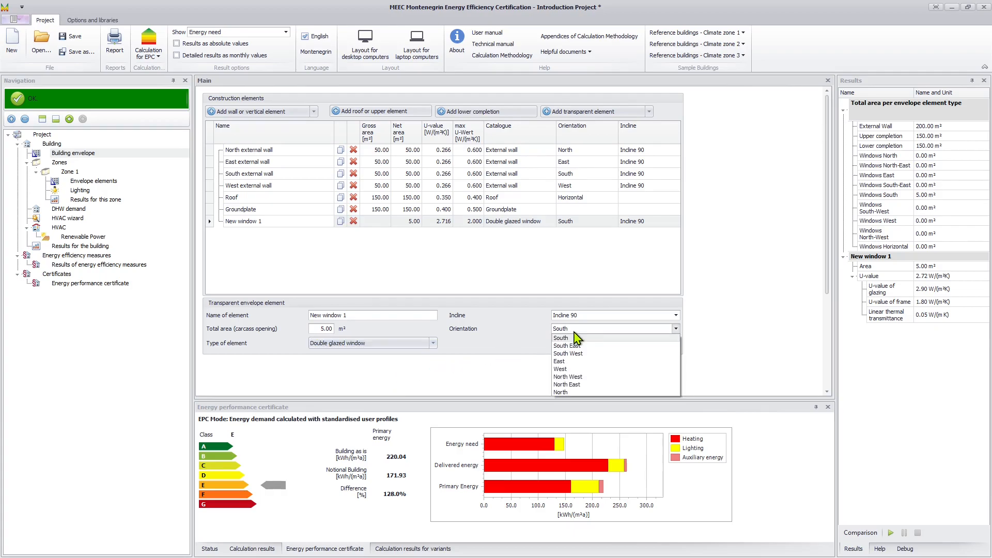
{"action": "left_click", "coordinate": [562, 392]}
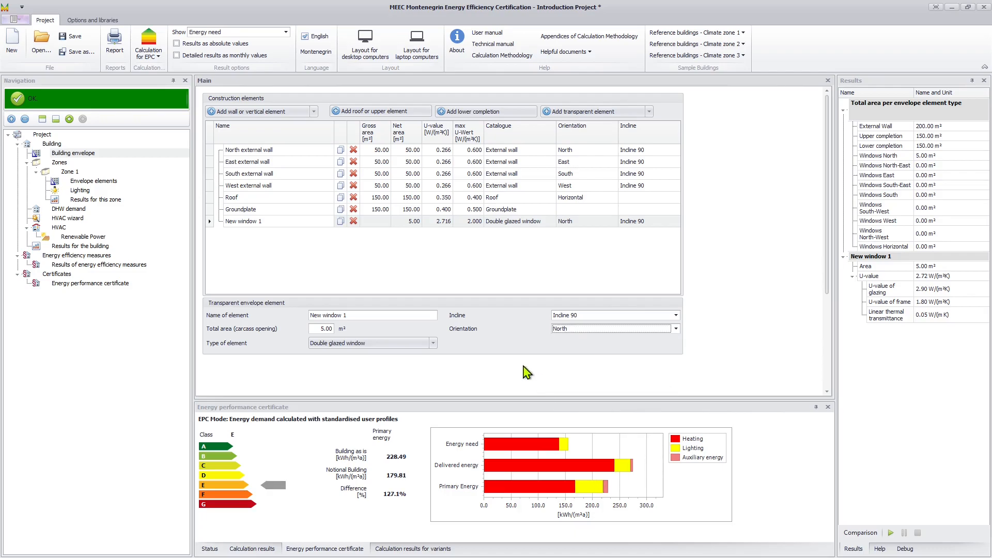
Set the new window's total area to 6.5 m² and assign it to the North external wall.
{"action": "left_click", "coordinate": [322, 330]}
{"action": "type", "text": "6."}
{"action": "left_click", "coordinate": [264, 149]}
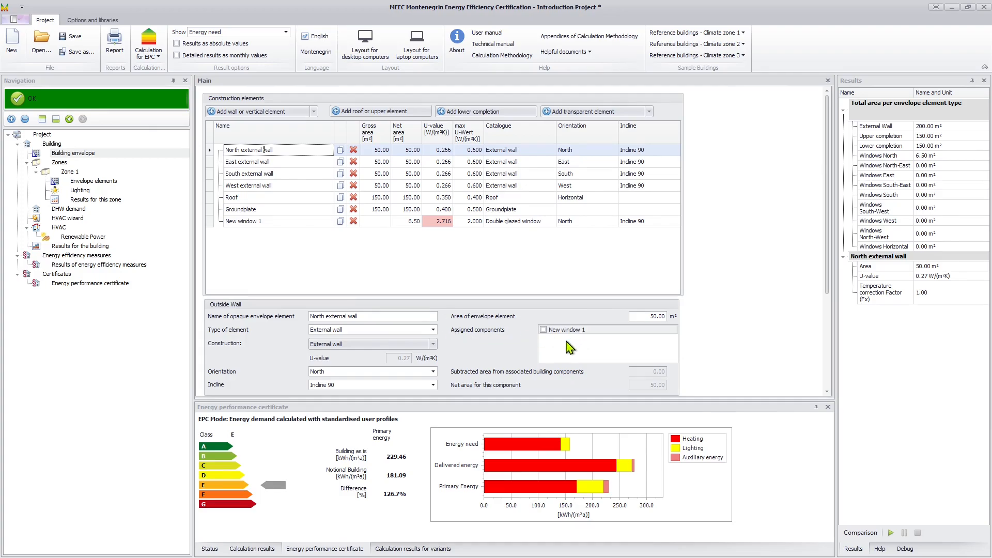
{"action": "left_click", "coordinate": [543, 331]}
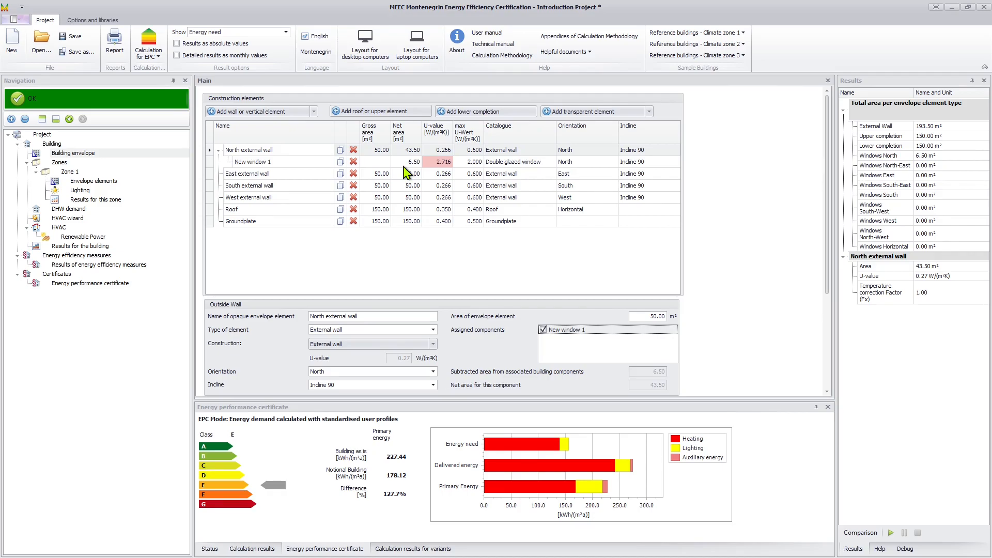
Add a window as part of the East external wall's facade, using Double glazed window and a total area of 6.5 m².
{"action": "left_click", "coordinate": [281, 174]}
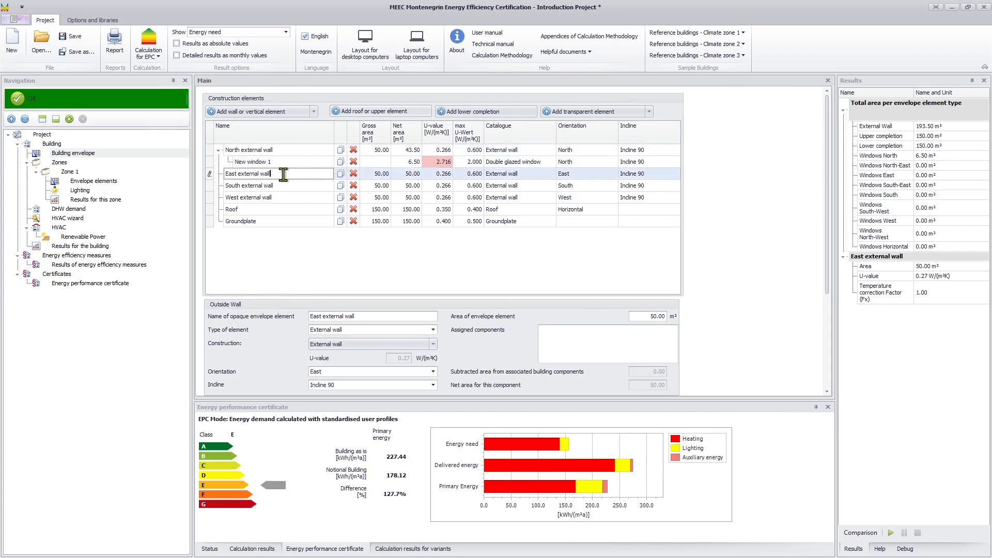
{"action": "left_click", "coordinate": [649, 112]}
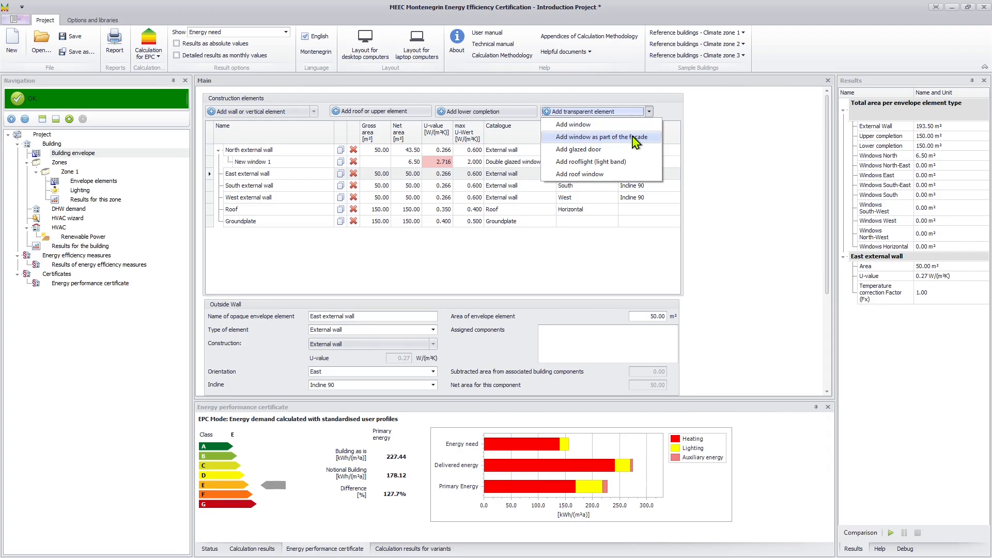
{"action": "left_click", "coordinate": [635, 137]}
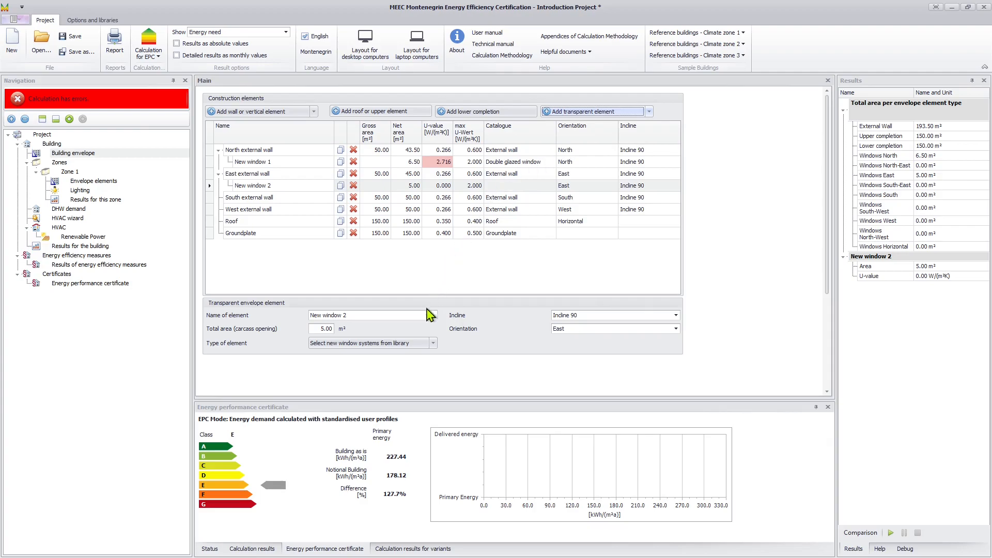
{"action": "left_click", "coordinate": [437, 343]}
{"action": "left_click", "coordinate": [393, 370]}
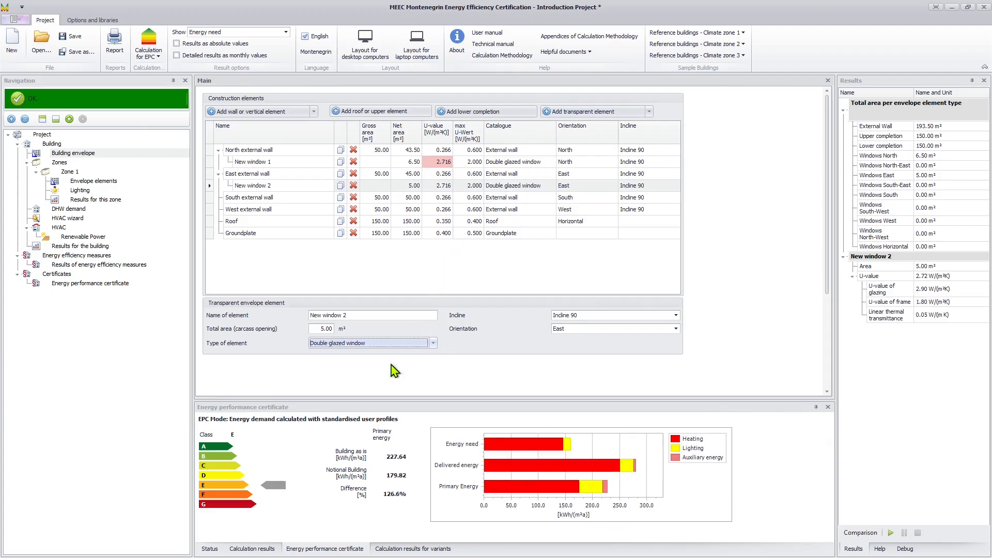
{"action": "left_click", "coordinate": [324, 329]}
{"action": "key", "text": "BackSpace"}
{"action": "type", "text": "6"}
Add a window as part of the South external wall's facade, using Double glazed window and a total area of 6.5 m².
{"action": "left_click", "coordinate": [305, 199]}
{"action": "left_click", "coordinate": [649, 112]}
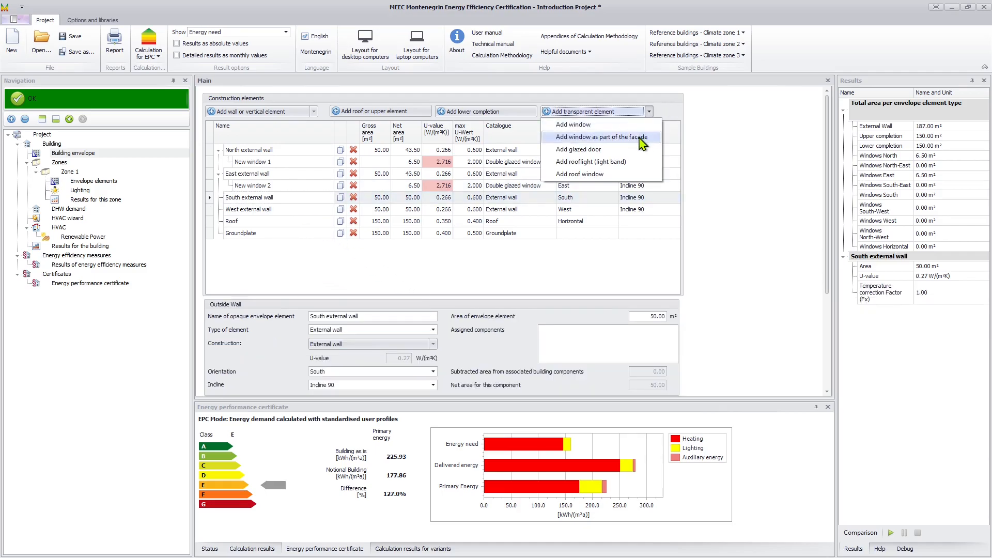
{"action": "left_click", "coordinate": [642, 138]}
{"action": "left_click", "coordinate": [433, 343]}
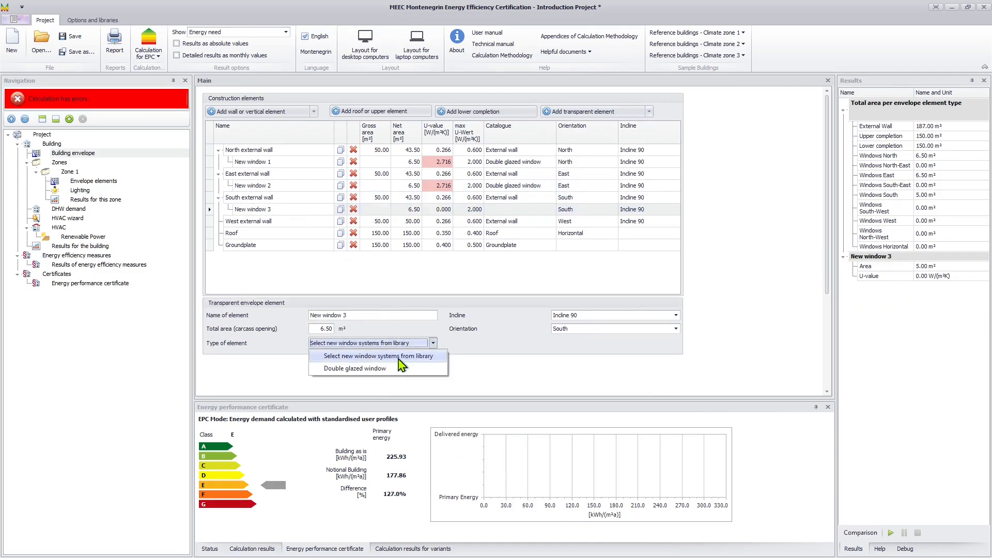
{"action": "left_click", "coordinate": [355, 369]}
Add a window as part of the West external wall's facade, using Double glazed window and a total area of 6.5 m².
{"action": "left_click", "coordinate": [264, 221]}
{"action": "left_click", "coordinate": [649, 112]}
{"action": "left_click", "coordinate": [642, 138]}
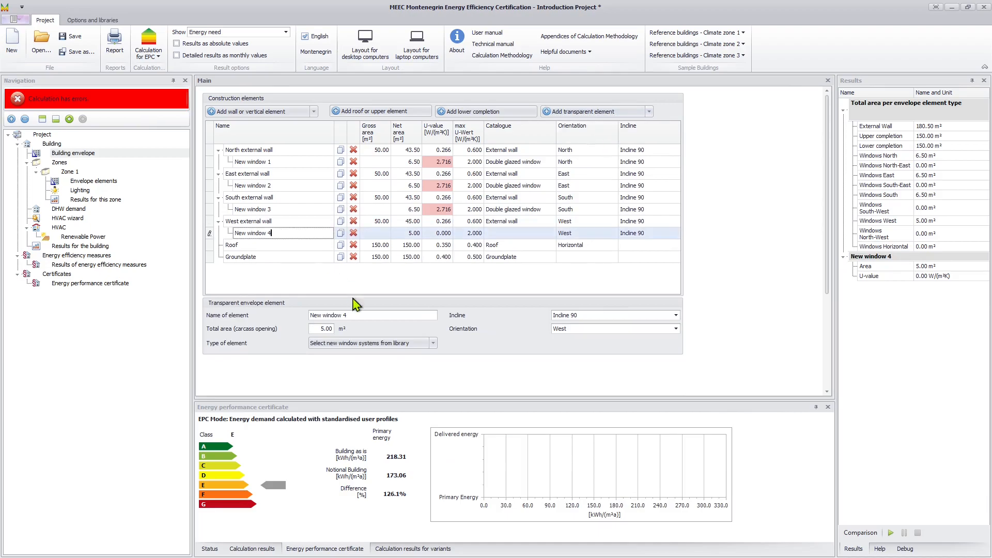
{"action": "left_click", "coordinate": [370, 343]}
{"action": "left_click", "coordinate": [633, 126]}
{"action": "left_click", "coordinate": [433, 343]}
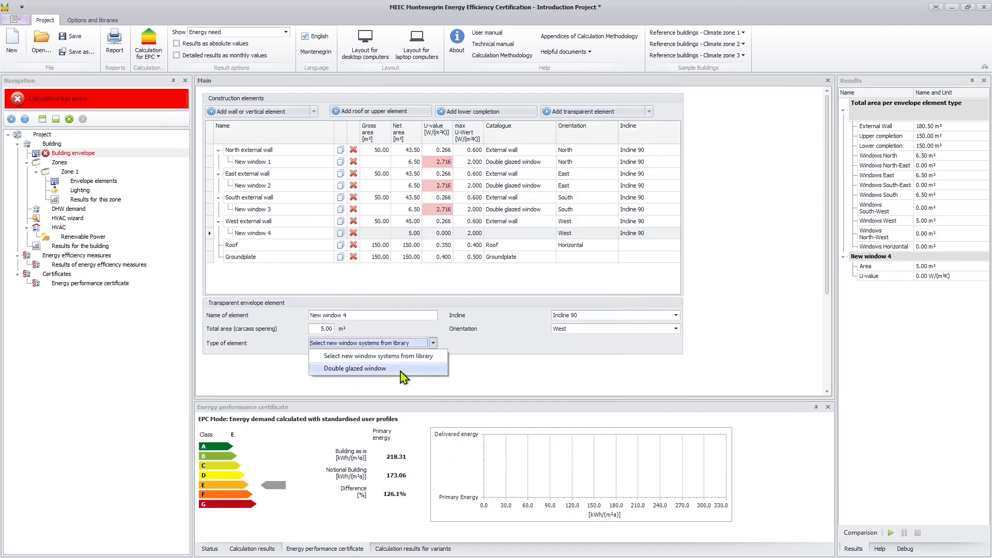
{"action": "left_click", "coordinate": [400, 370]}
{"action": "double_click", "coordinate": [326, 328]}
{"action": "type", "text": "6.5"}
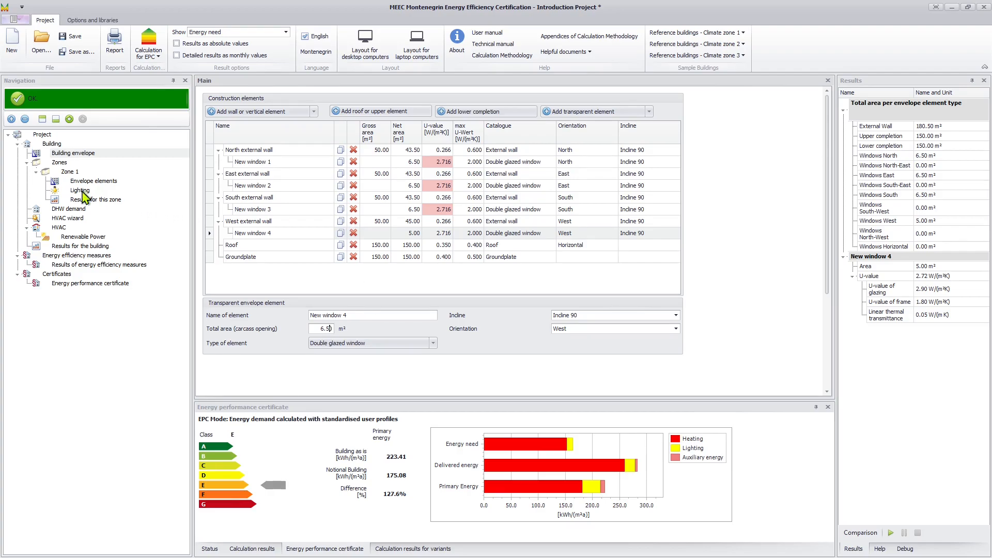
Add three more zones with a non residential use to the building's list of zones.
{"action": "left_click", "coordinate": [55, 164]}
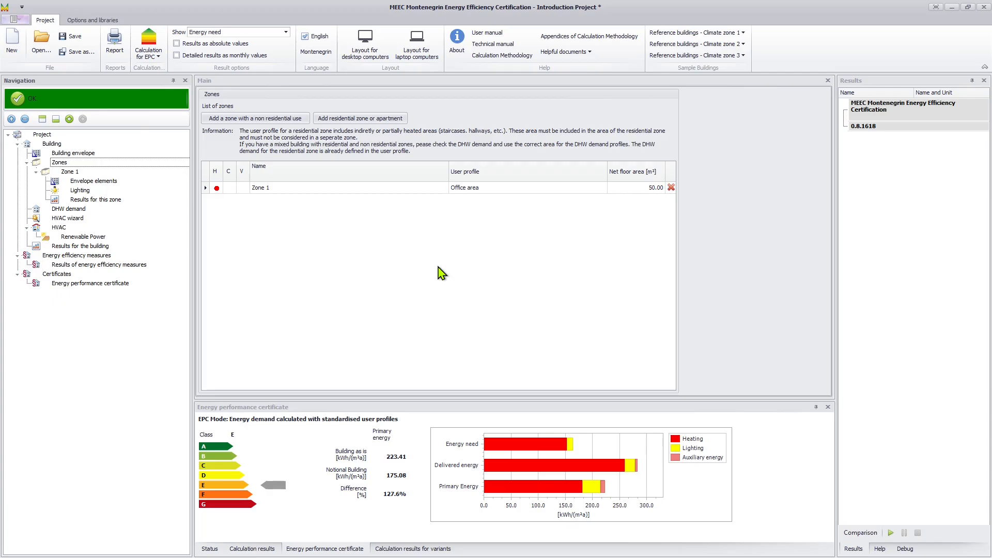
{"action": "left_click", "coordinate": [300, 122]}
{"action": "left_click", "coordinate": [300, 122]}
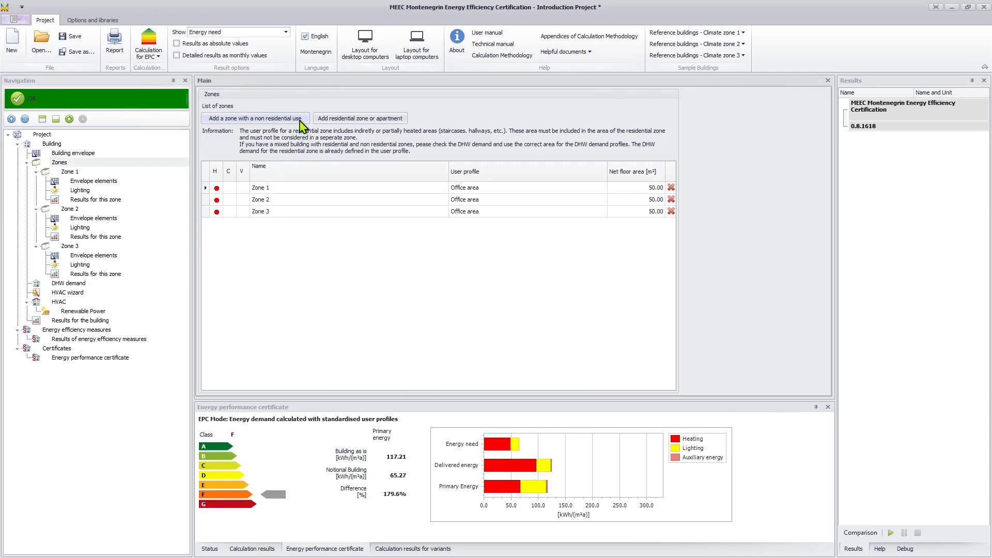
{"action": "left_click", "coordinate": [300, 122]}
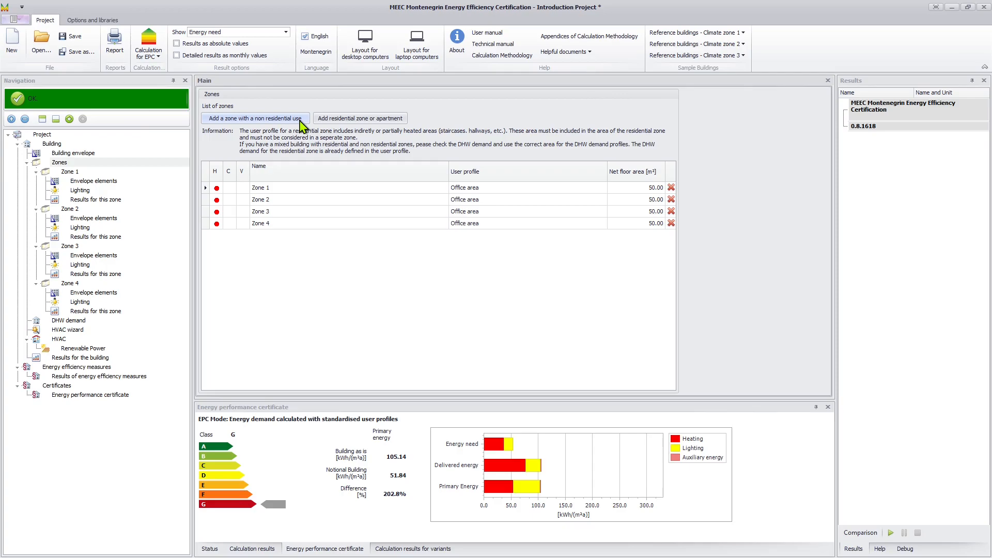
Rename Zone 1 as "Office Zone".
{"action": "left_click", "coordinate": [75, 174]}
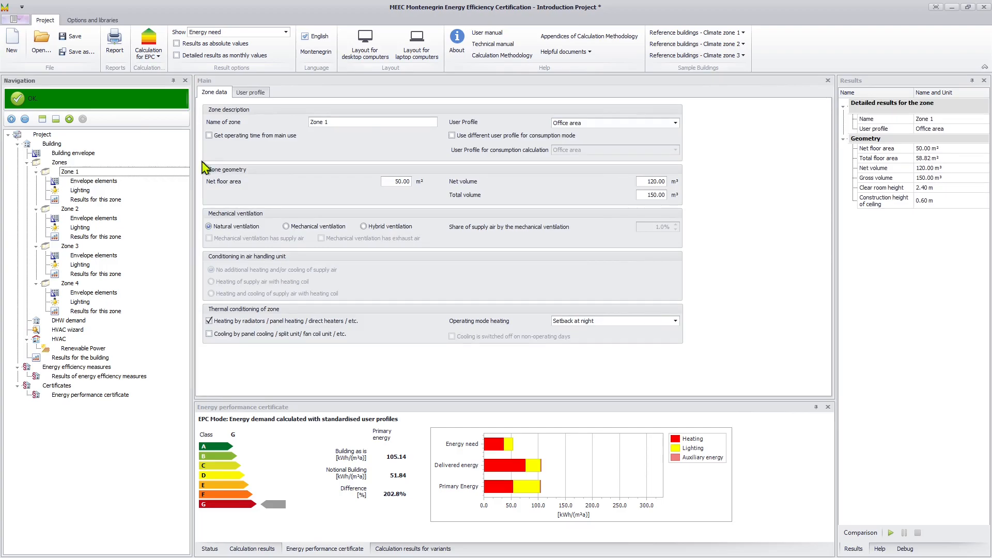
{"action": "left_click", "coordinate": [314, 122]}
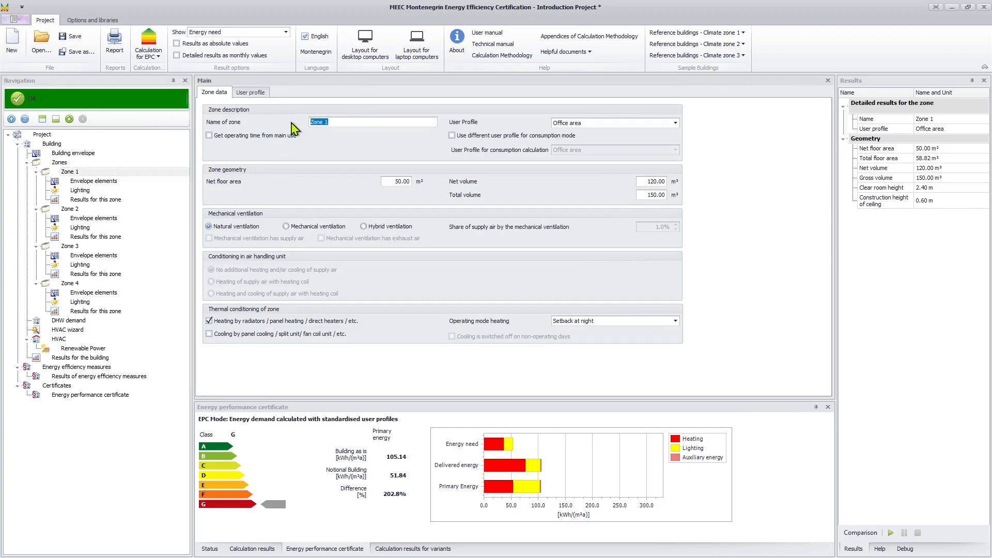
{"action": "type", "text": "Office Zone"}
Set the Office Zone's net floor area to 527.04 m², net volume to 1570.58 m³ and total volume to 1791.94 m³.
{"action": "left_click", "coordinate": [389, 181]}
{"action": "type", "text": "527.0"}
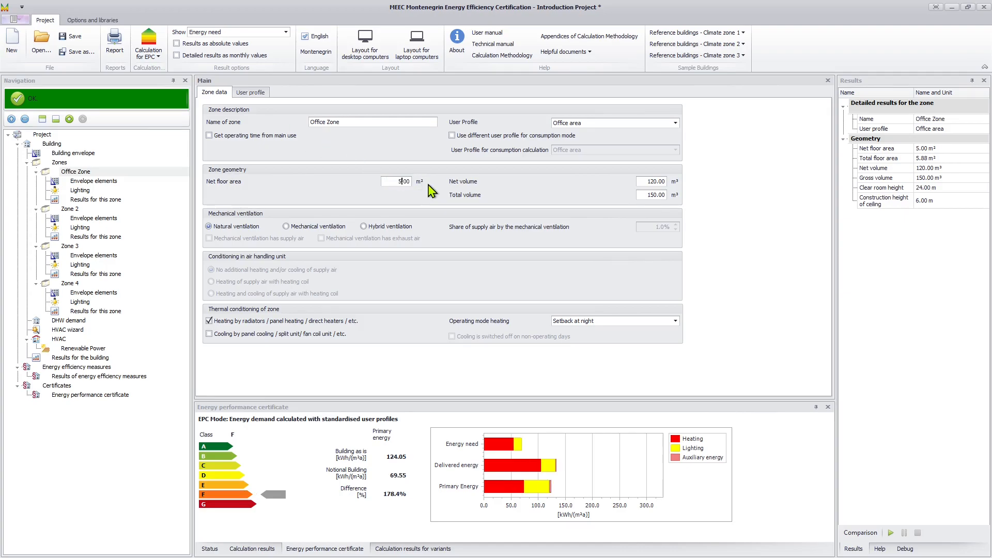
{"action": "type", "text": "4"}
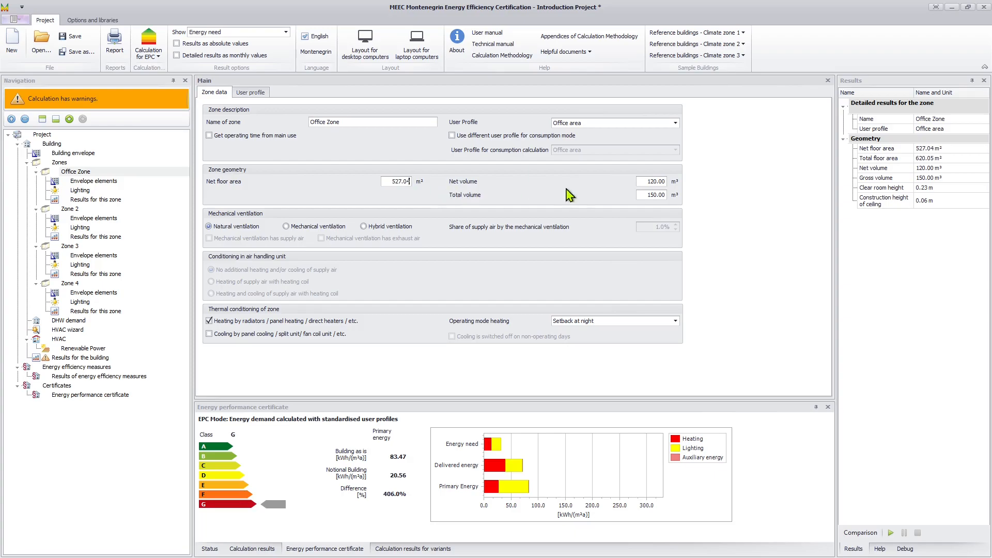
{"action": "left_click", "coordinate": [652, 182]}
{"action": "type", "text": "1570"}
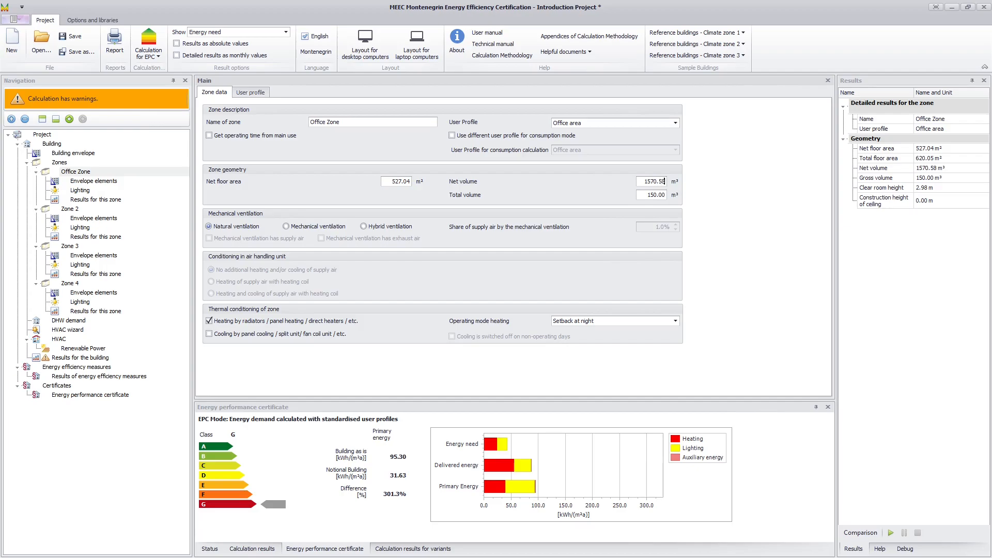
{"action": "left_click", "coordinate": [648, 195]}
{"action": "key", "text": "Delete"}
{"action": "key", "text": "Delete"}
{"action": "type", "text": "791.9"}
Give the Office Zone mechanical ventilation and enable cooling by panel cooling / split unit / fan coil unit.
{"action": "key", "text": "Tab"}
{"action": "key", "text": "Right"}
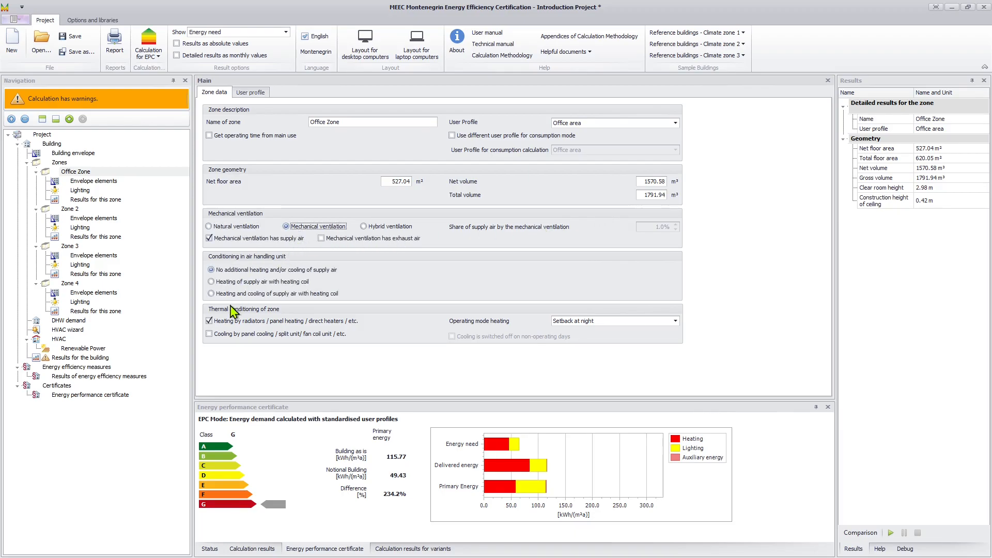
{"action": "left_click", "coordinate": [231, 335]}
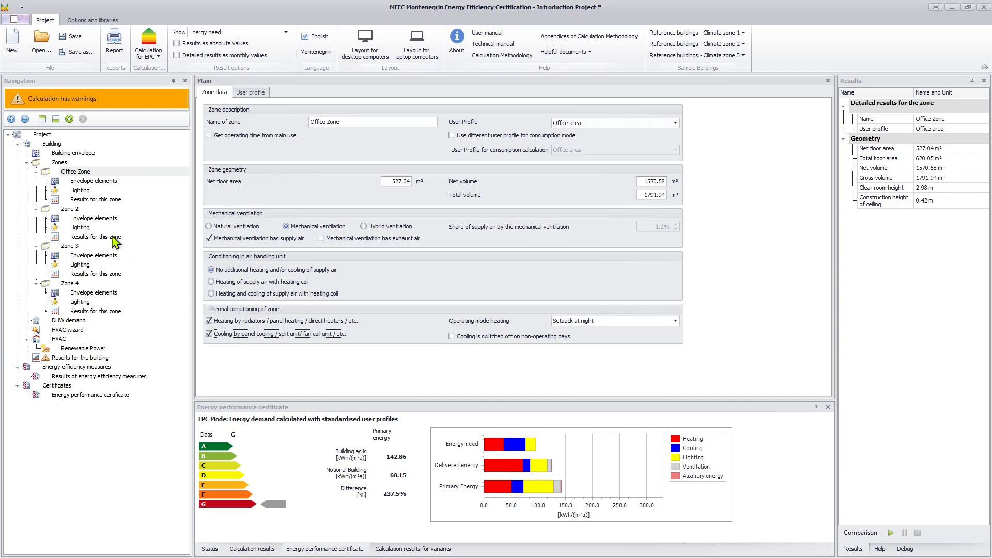
Set the luminaire of the Office Zone's lighting domain to LED light and view the results for this zone.
{"action": "left_click", "coordinate": [96, 191]}
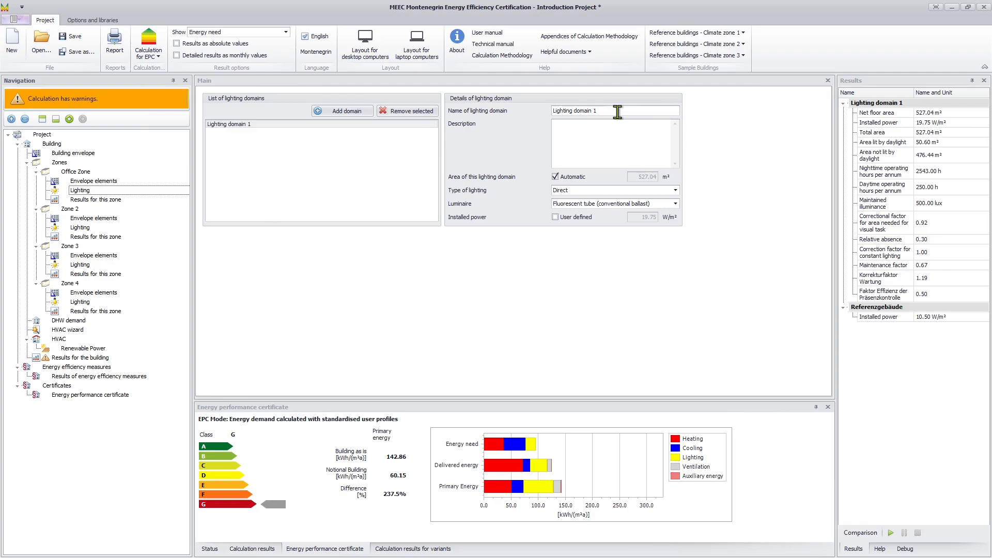
{"action": "left_click", "coordinate": [675, 204]}
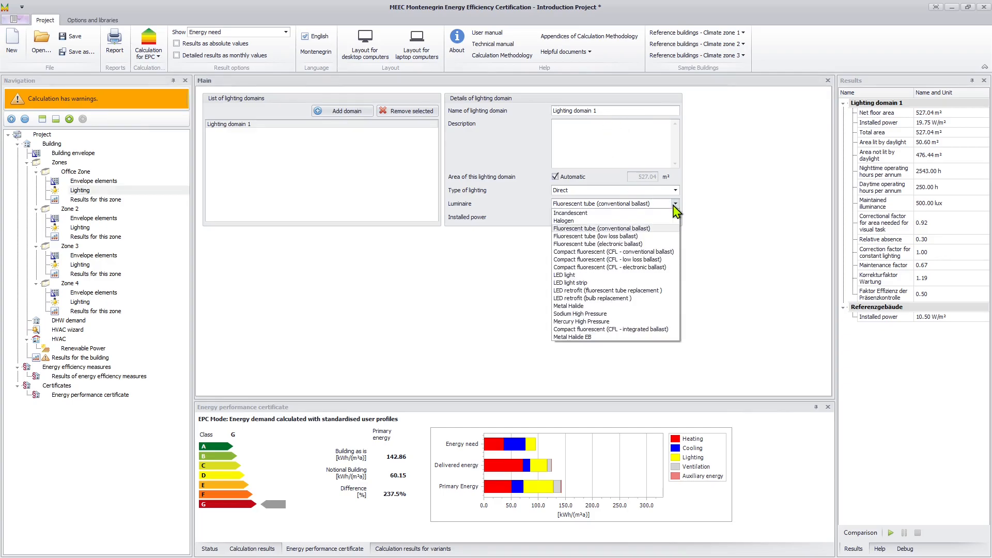
{"action": "left_click", "coordinate": [568, 274]}
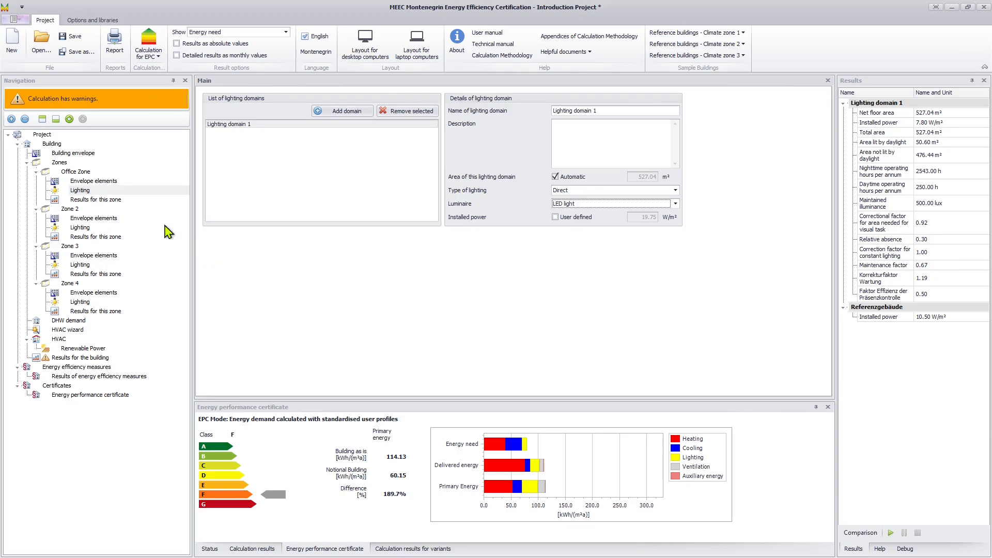
{"action": "left_click", "coordinate": [128, 202]}
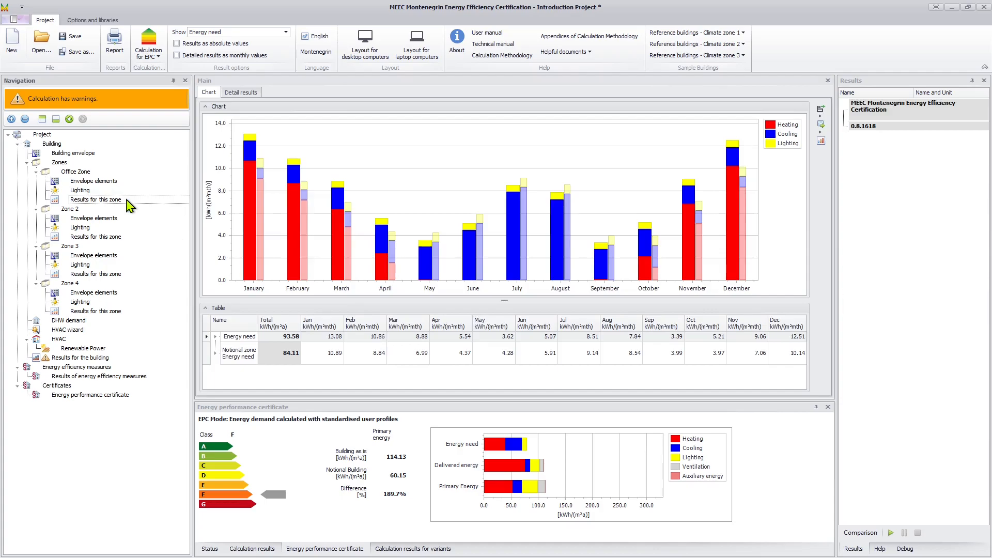
{"action": "mouse_move", "coordinate": [250, 191]}
Rename Zone 2 as "Corridor" and assign it the Passageways (low-heated) user profile.
{"action": "left_click", "coordinate": [72, 212]}
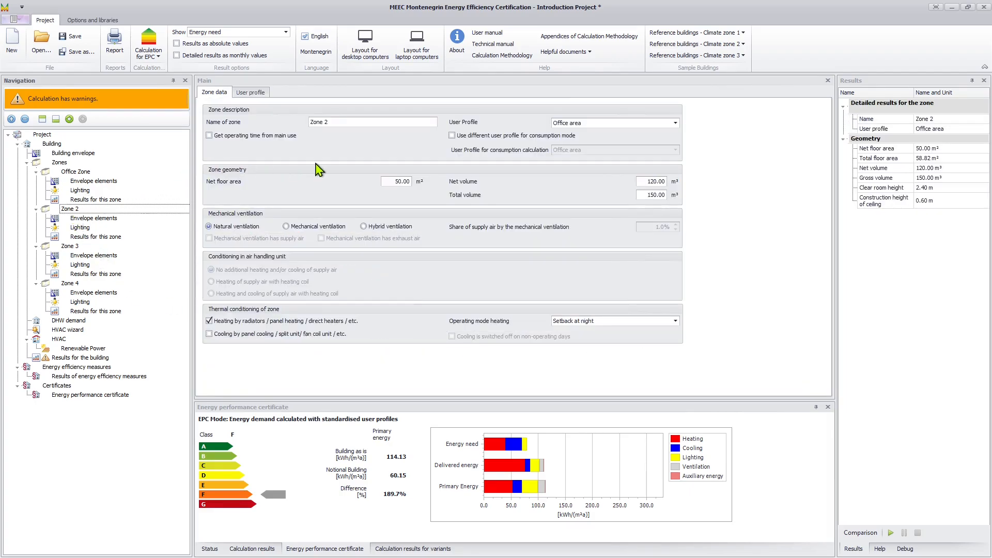
{"action": "left_click_drag", "start_coordinate": [350, 121], "coordinate": [300, 127]}
{"action": "type", "text": "Corridor"}
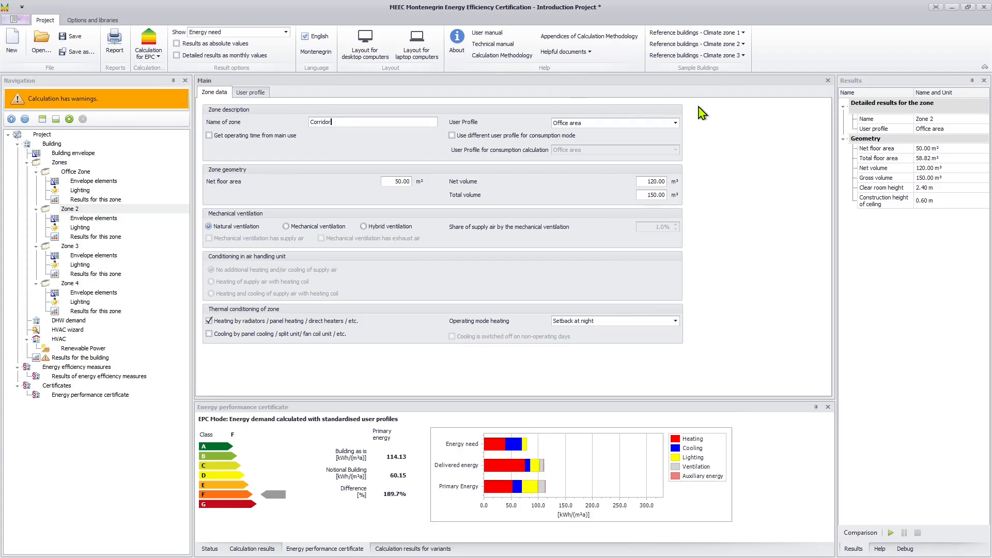
{"action": "left_click", "coordinate": [675, 123]}
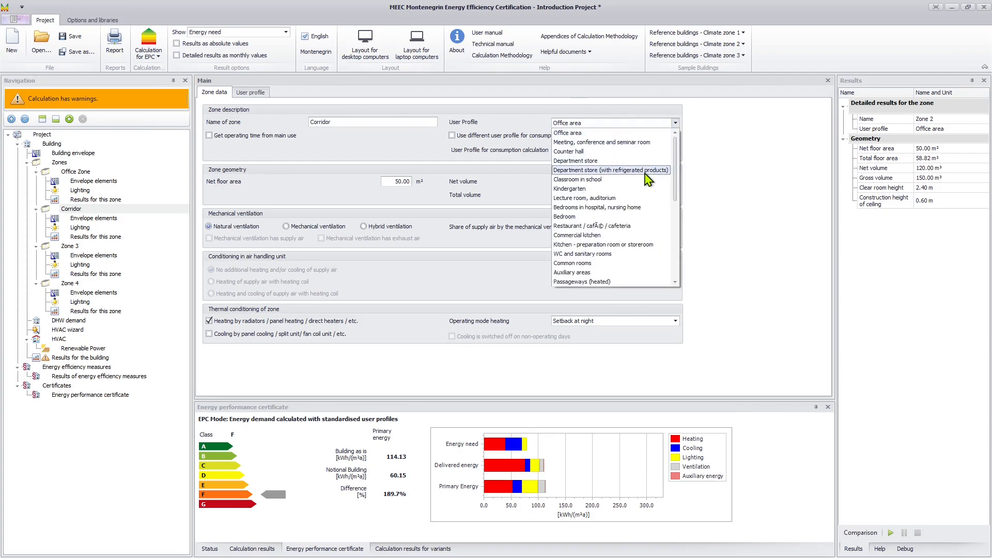
{"action": "scroll", "coordinate": [625, 232], "scroll_direction": "down", "scroll_amount": 1}
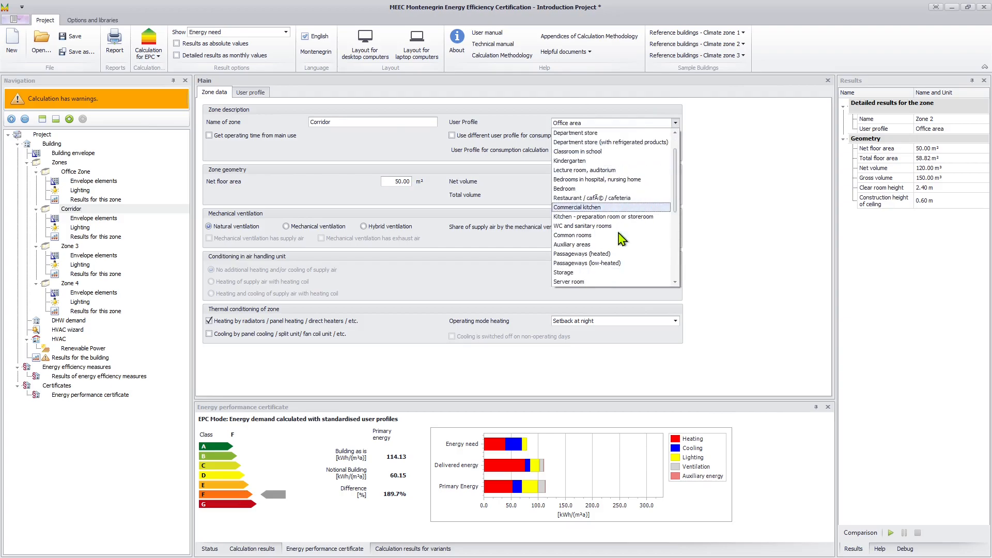
{"action": "left_click", "coordinate": [612, 263]}
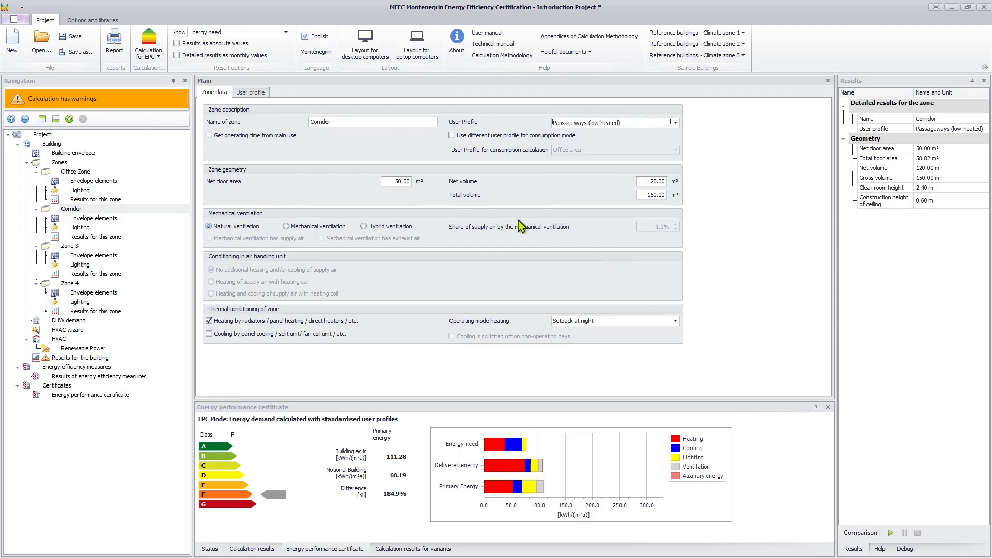
Set the Corridor zone's net floor area to 201.81 m², net volume to 601.39 m³ and total volume to 686.15 m³.
{"action": "double_click", "coordinate": [391, 181]}
{"action": "type", "text": "201.81"}
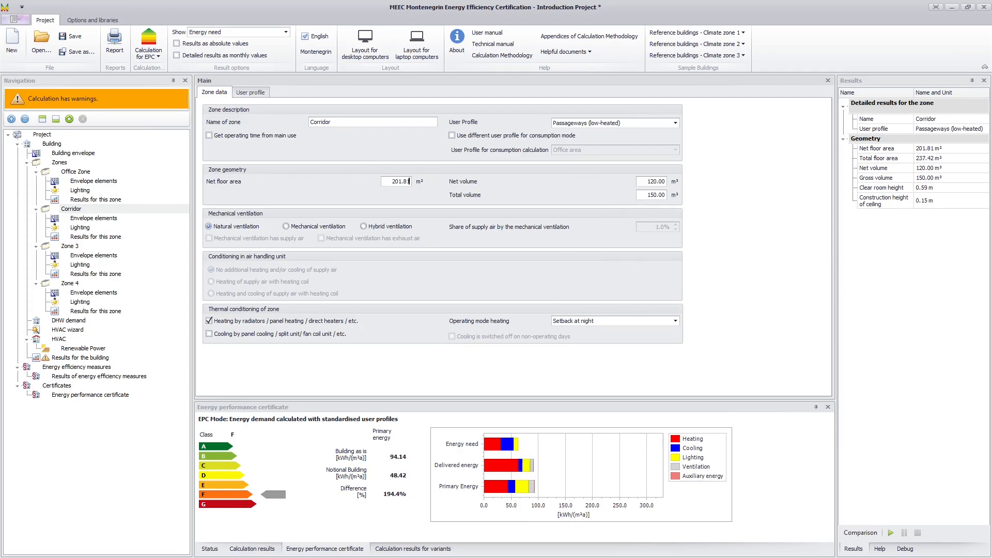
{"action": "double_click", "coordinate": [653, 181]}
{"action": "type", "text": "601"}
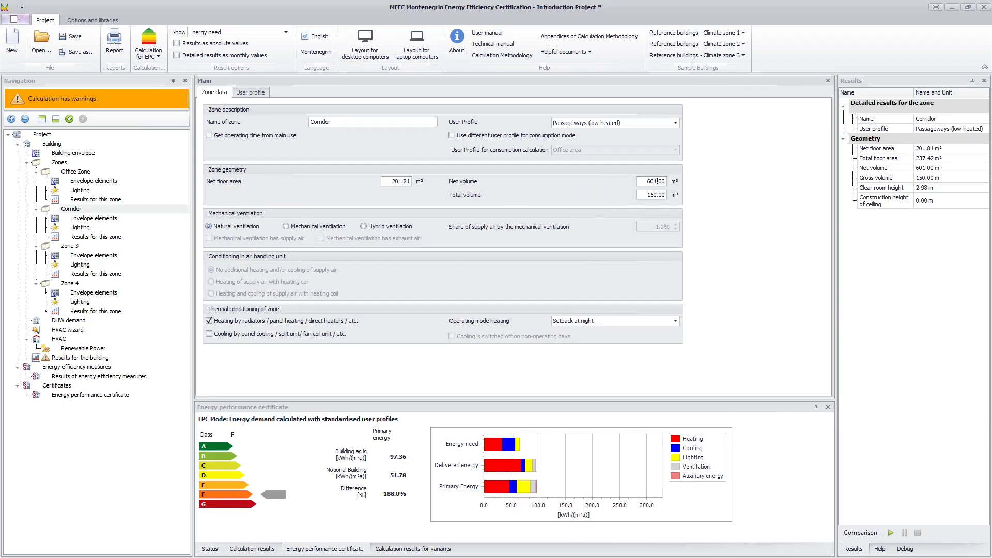
{"action": "type", "text": ".39"}
{"action": "double_click", "coordinate": [653, 195]}
{"action": "type", "text": "686.15"}
Give the Corridor zone mechanical ventilation and enable cooling by panel cooling / split unit / fan coil unit.
{"action": "left_click", "coordinate": [325, 227]}
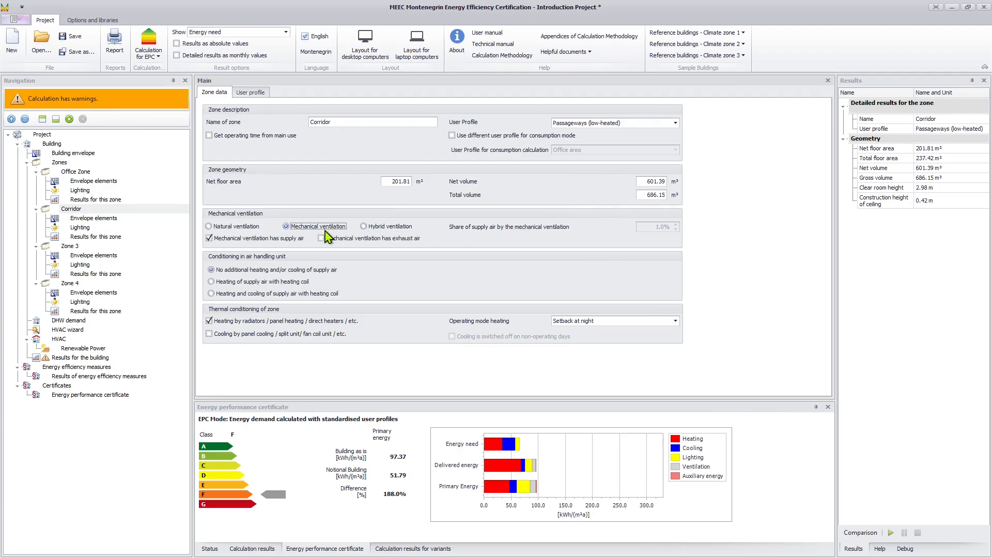
{"action": "left_click", "coordinate": [264, 334]}
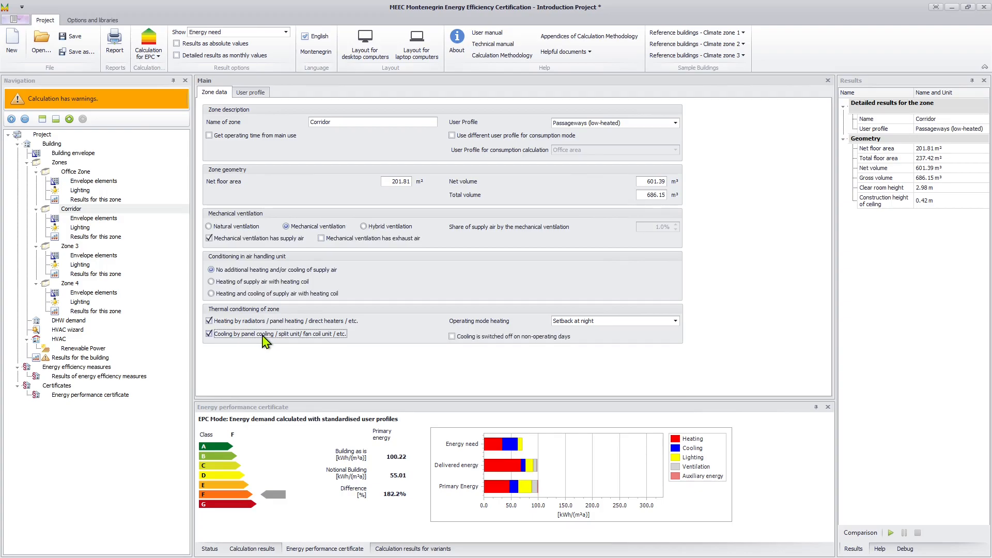
Set the luminaire of the Corridor zone's lighting domain to LED light.
{"action": "left_click", "coordinate": [79, 227]}
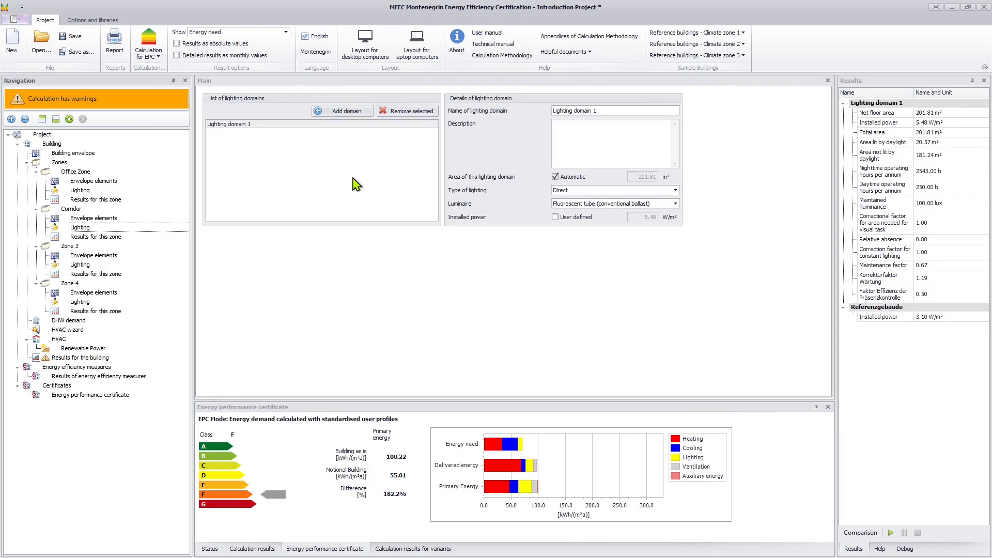
{"action": "left_click", "coordinate": [670, 207]}
{"action": "left_click", "coordinate": [584, 275]}
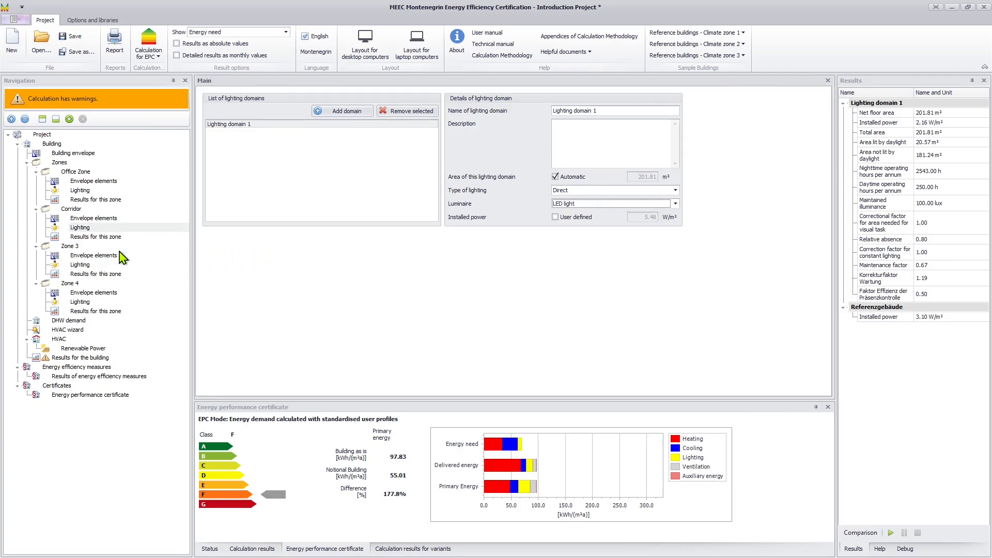
Rename Zone 3 as "Toilets" and assign it the WC and sanitary rooms user profile.
{"action": "left_click", "coordinate": [85, 248]}
{"action": "left_click", "coordinate": [323, 122]}
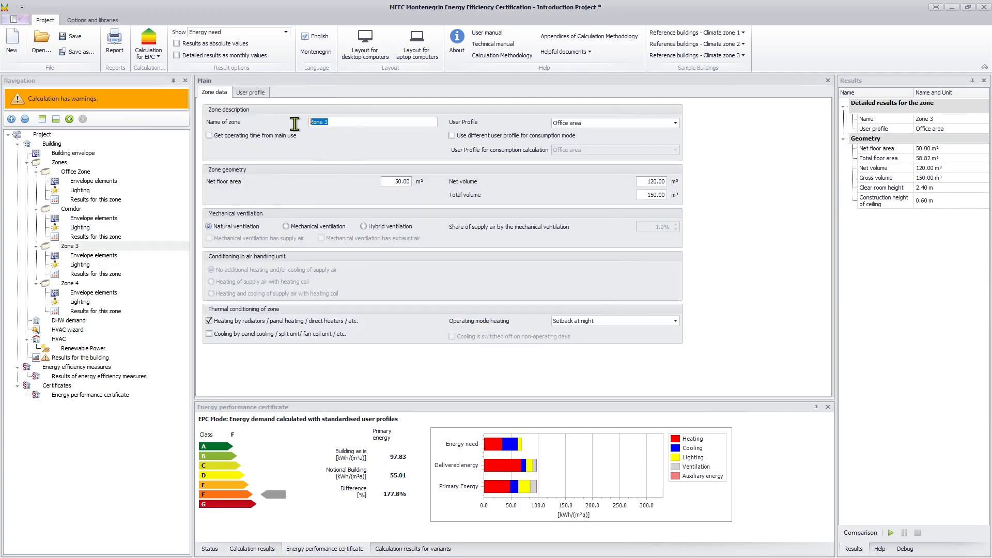
{"action": "type", "text": "Toilets"}
{"action": "left_click", "coordinate": [676, 123]}
{"action": "scroll", "coordinate": [572, 200], "scroll_direction": "down", "scroll_amount": 5}
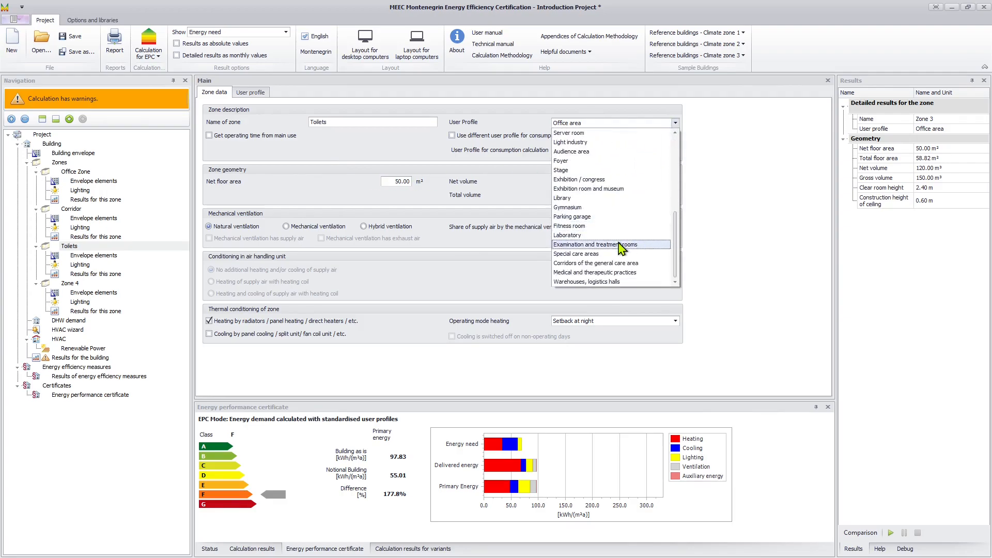
{"action": "scroll", "coordinate": [615, 242], "scroll_direction": "up", "scroll_amount": 2}
{"action": "left_click", "coordinate": [606, 170]}
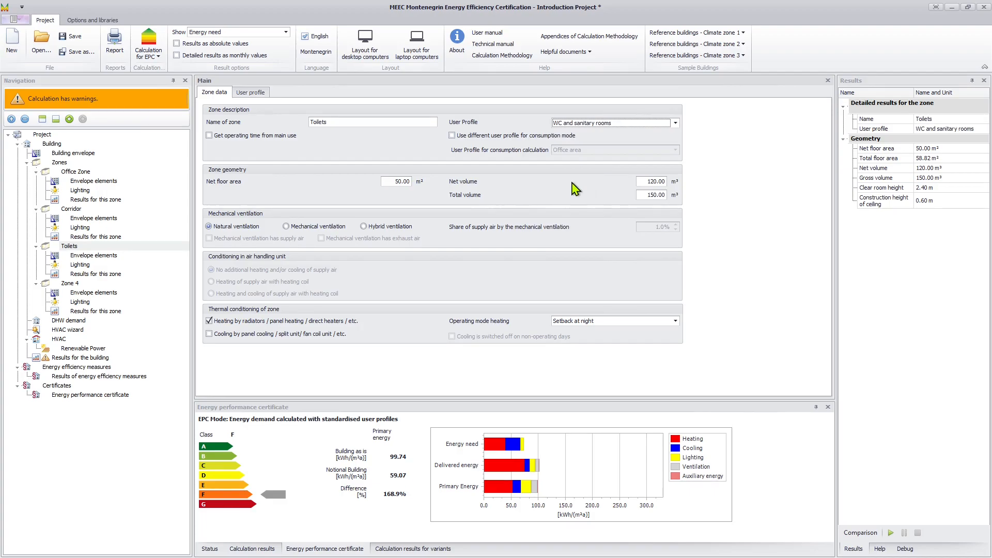
Set the luminaire of the Toilets zone's lighting domain to LED light.
{"action": "left_click", "coordinate": [92, 266]}
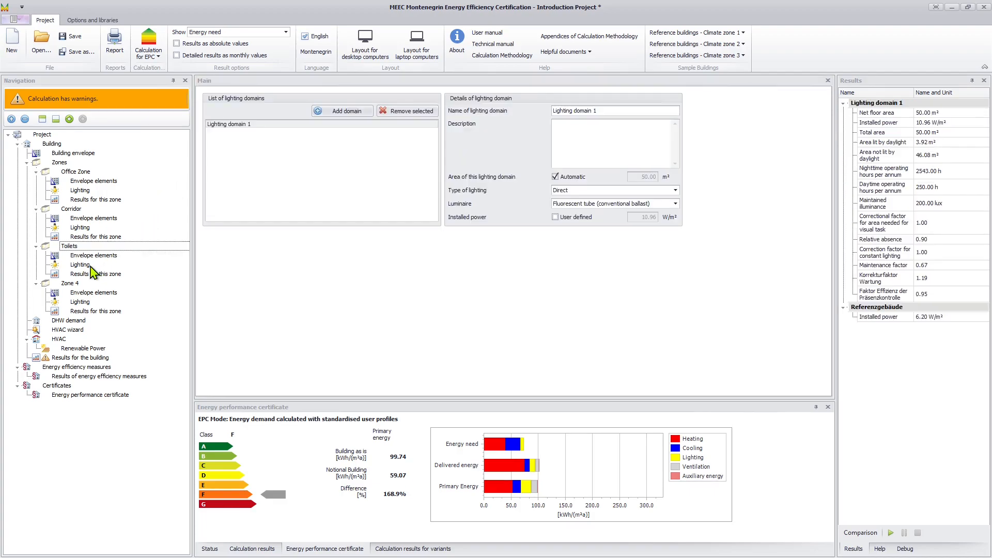
{"action": "left_click", "coordinate": [566, 204]}
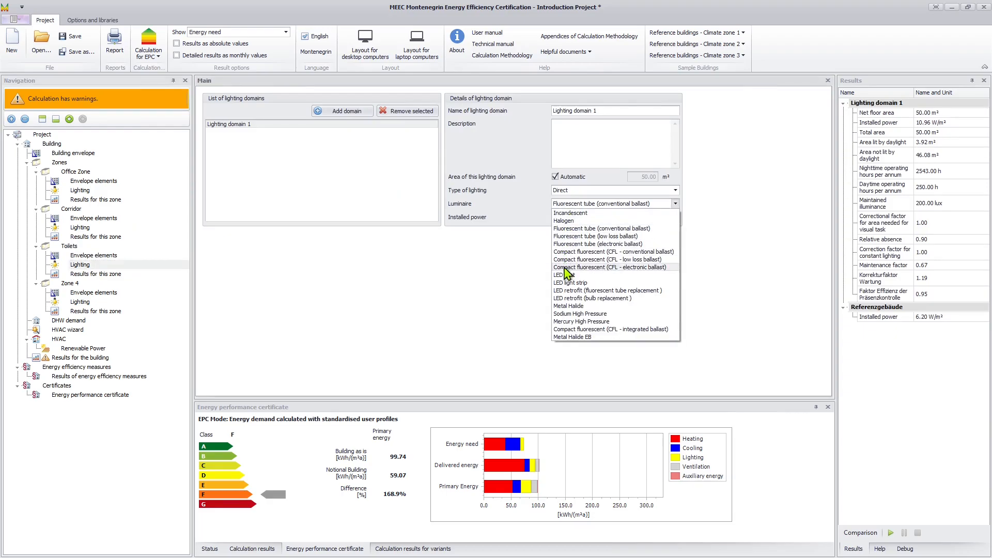
{"action": "left_click", "coordinate": [570, 282]}
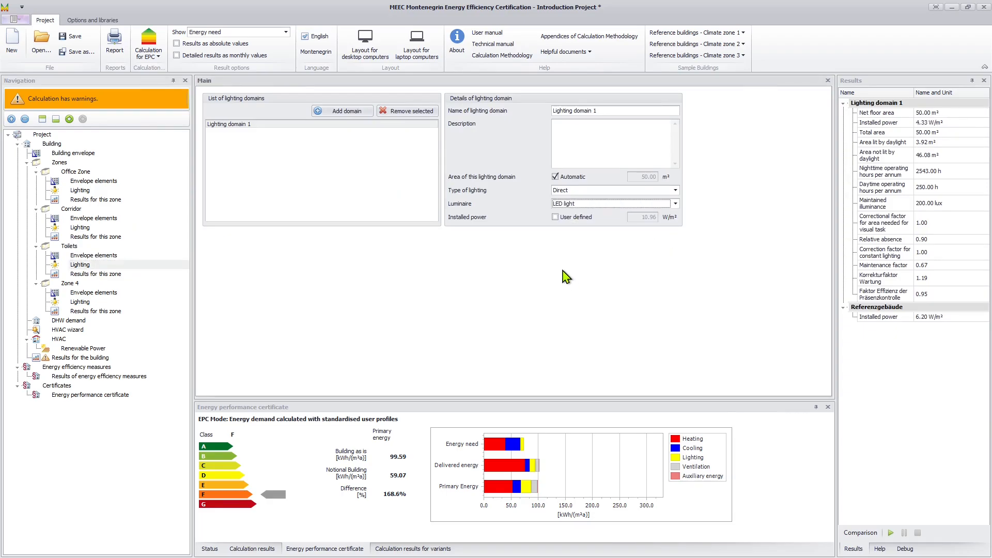
Rename Zone 4 as "Entrance hall" and assign it the Passageways (low-heated) user profile.
{"action": "left_click", "coordinate": [72, 283]}
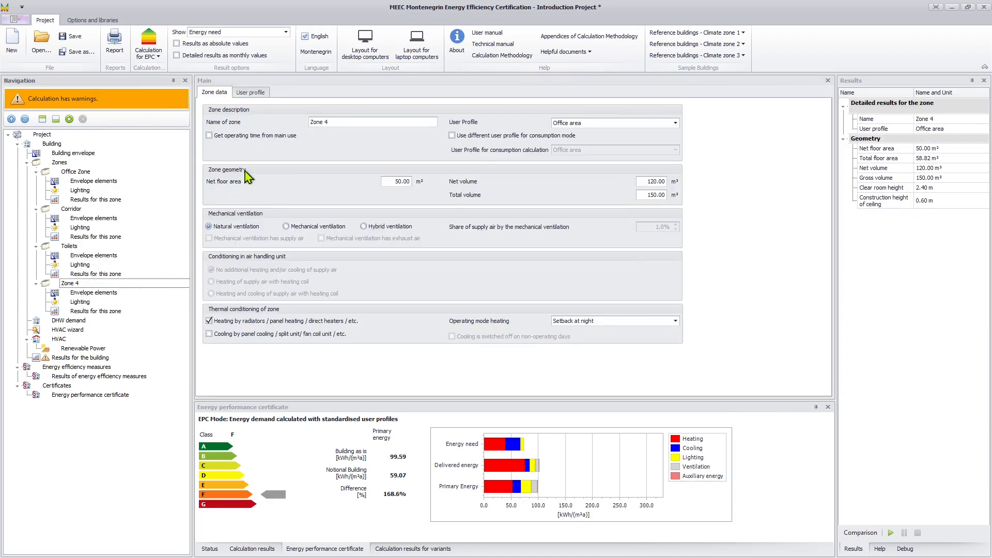
{"action": "double_click", "coordinate": [318, 122]}
{"action": "type", "text": "Ent"}
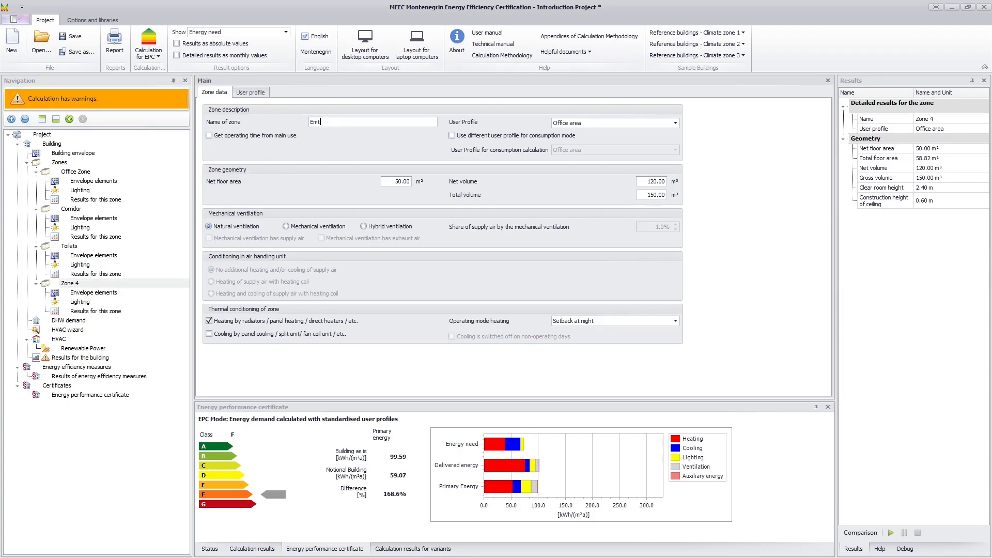
{"action": "type", "text": "rance hall"}
{"action": "left_click", "coordinate": [675, 122]}
{"action": "scroll", "coordinate": [633, 179], "scroll_direction": "down", "scroll_amount": 1}
{"action": "left_click", "coordinate": [615, 263]}
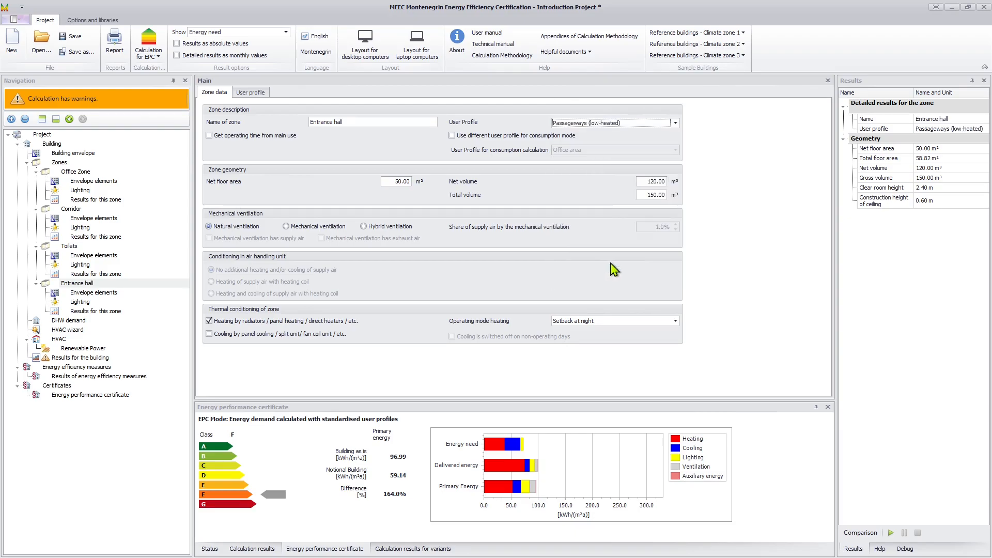
Set the Entrance hall's net floor area to 29.38 m², net volume to 87.55 m³ and total volume to 99.89 m³.
{"action": "left_click", "coordinate": [402, 181]}
{"action": "type", "text": "29.38"}
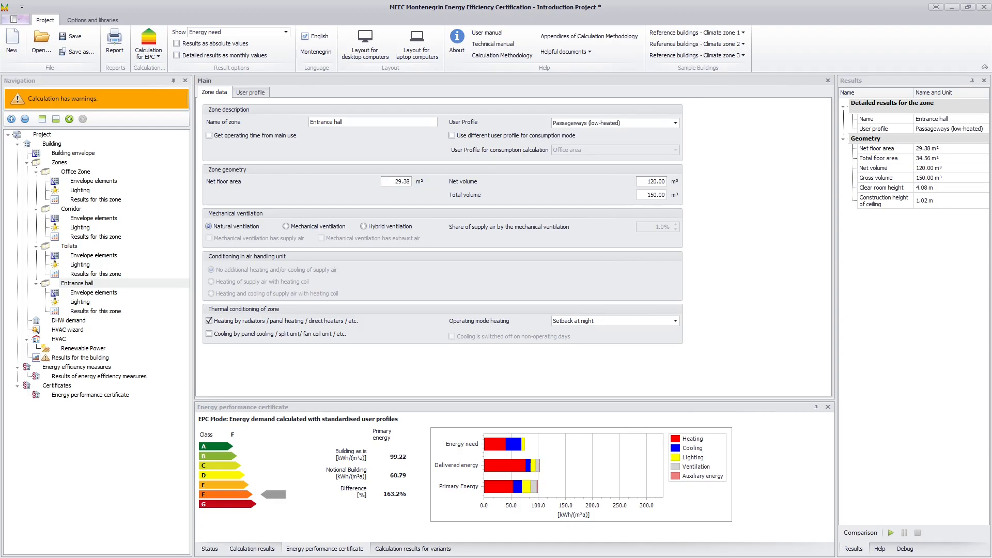
{"action": "left_click", "coordinate": [650, 182]}
{"action": "type", "text": "87.55"}
{"action": "left_click", "coordinate": [648, 195]}
{"action": "type", "text": "99.89"}
Set the luminaire of the Entrance hall's lighting domain to LED light.
{"action": "left_click", "coordinate": [94, 304]}
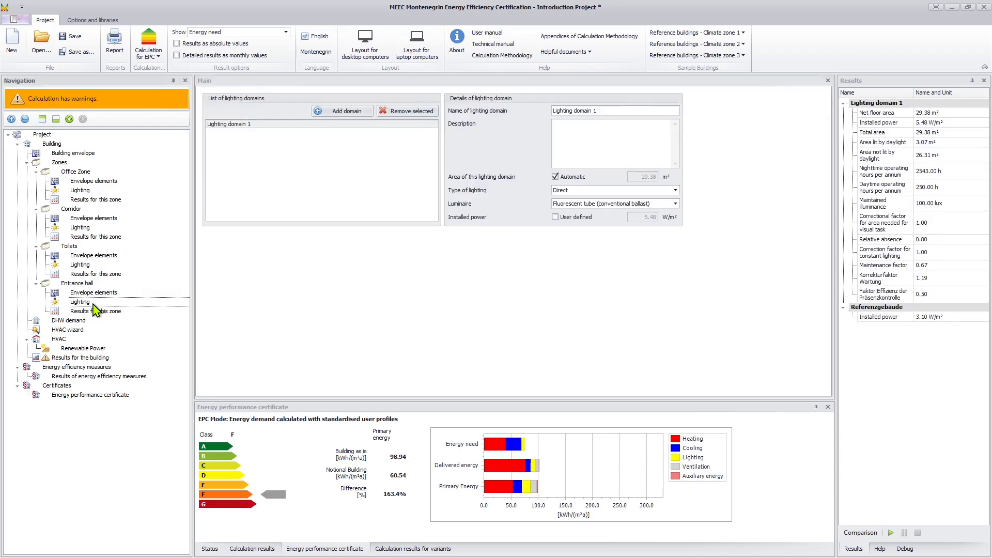
{"action": "left_click", "coordinate": [605, 205]}
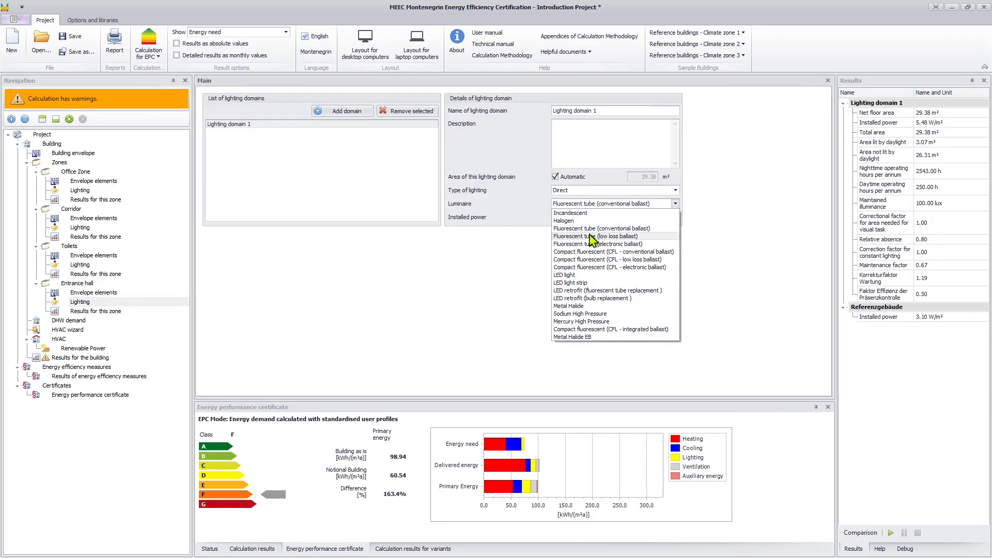
{"action": "left_click", "coordinate": [572, 276]}
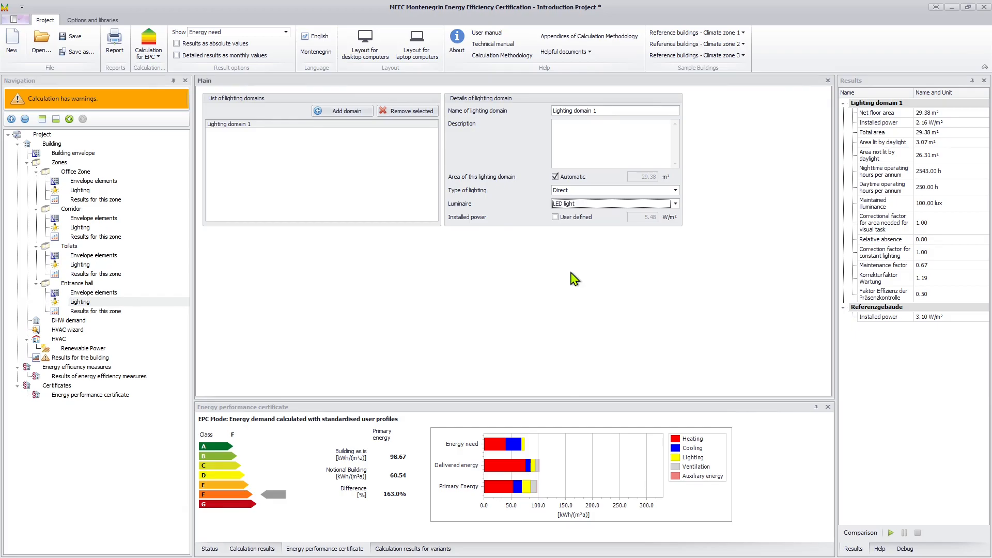
Add a DHW demand with the Office building hot water profile and its taps in the Toilets zone.
{"action": "left_click", "coordinate": [99, 321]}
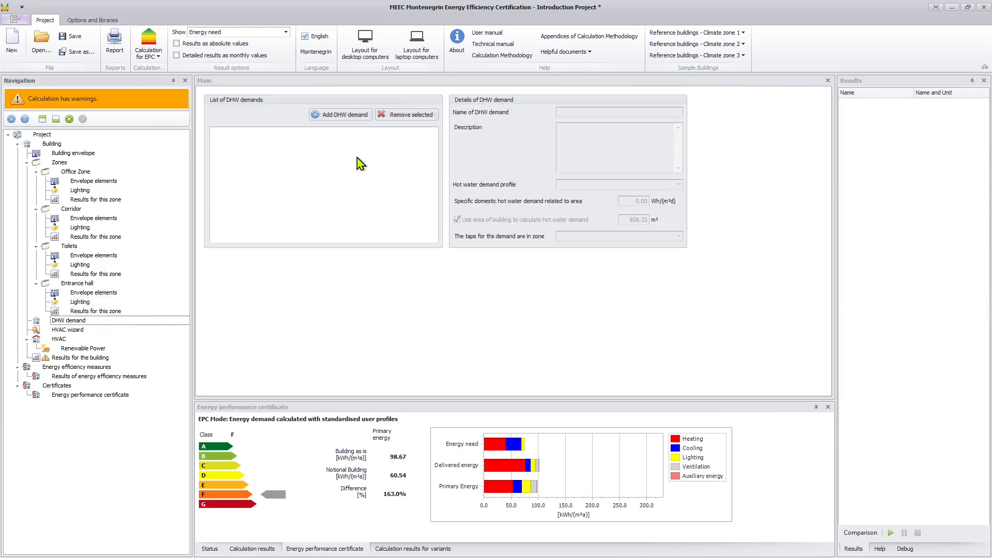
{"action": "left_click", "coordinate": [348, 117]}
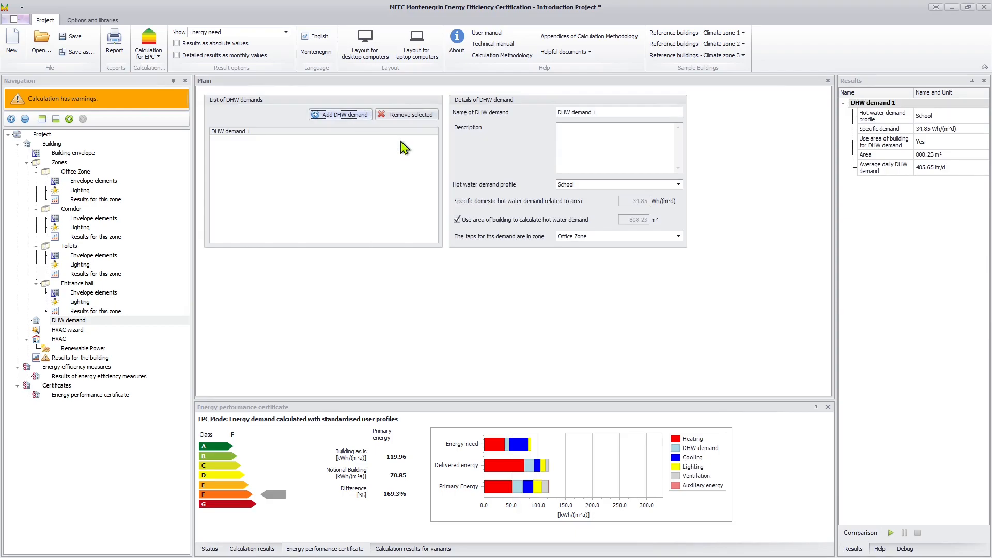
{"action": "left_click", "coordinate": [589, 187]}
{"action": "left_click", "coordinate": [590, 203]}
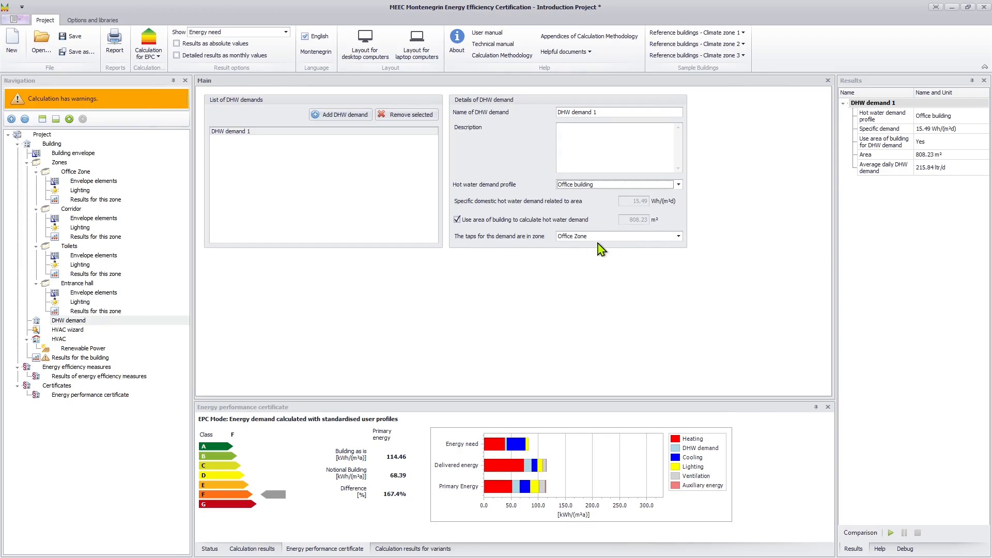
{"action": "left_click", "coordinate": [623, 239]}
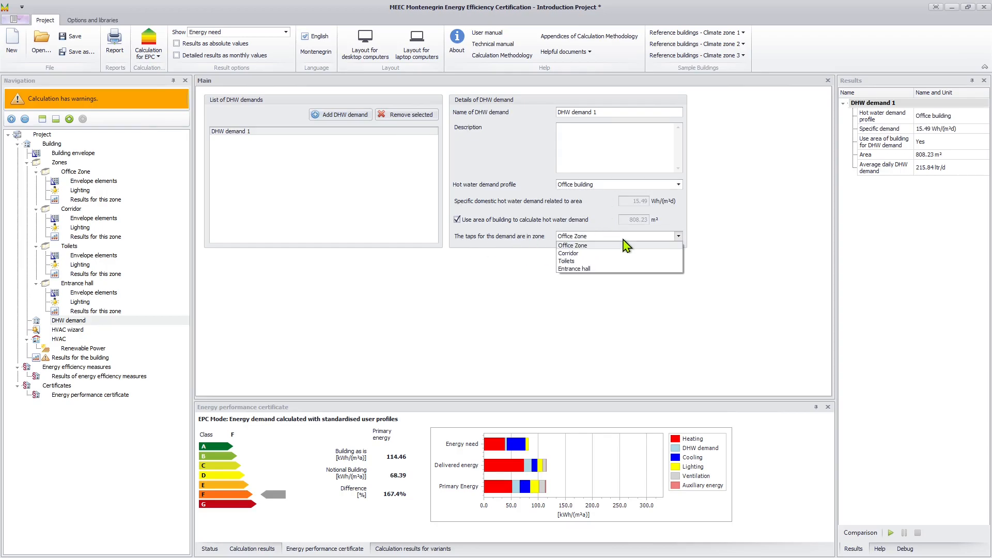
{"action": "left_click", "coordinate": [578, 261]}
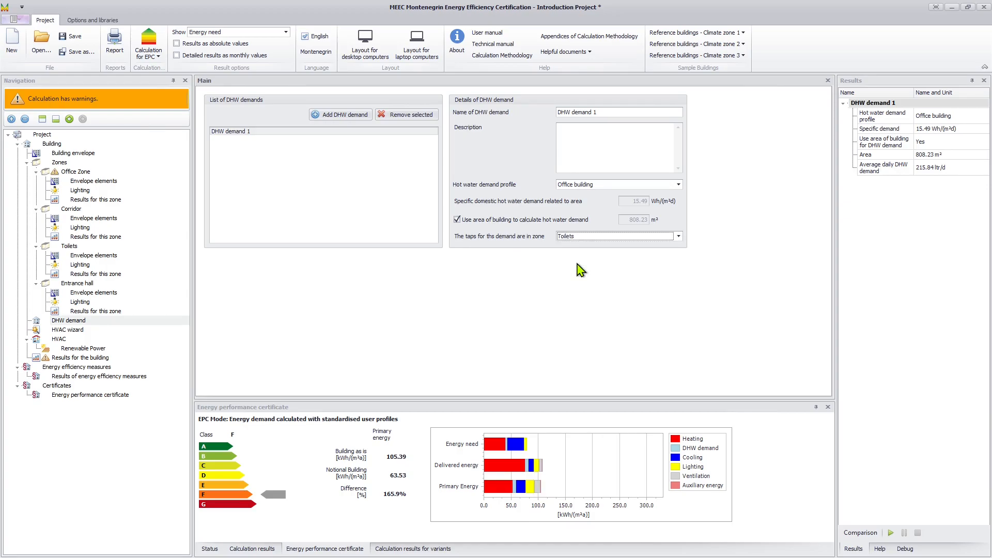
Define the technical systems using only the HVAC wizard, with a Low temperature boiler for heating generation.
{"action": "left_click", "coordinate": [66, 329]}
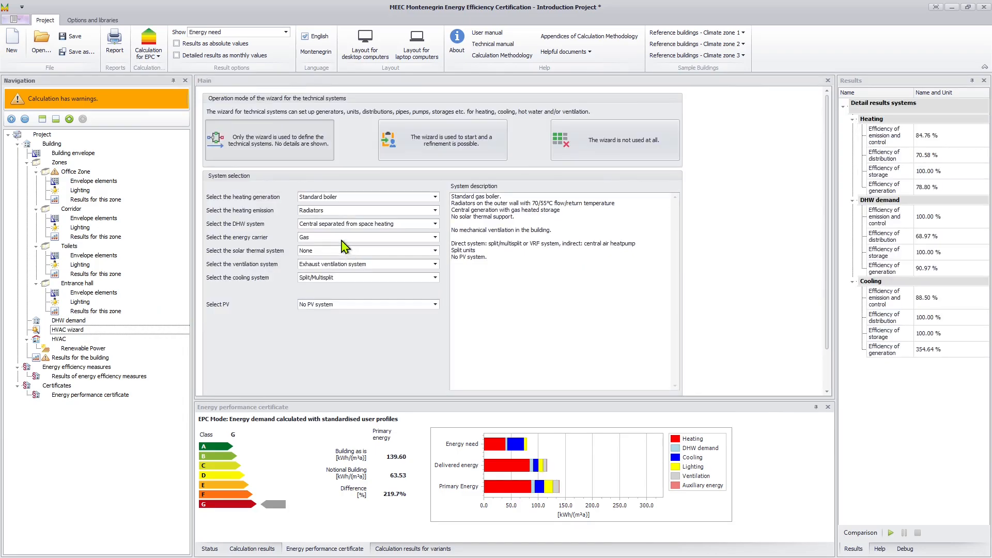
{"action": "left_click", "coordinate": [305, 156]}
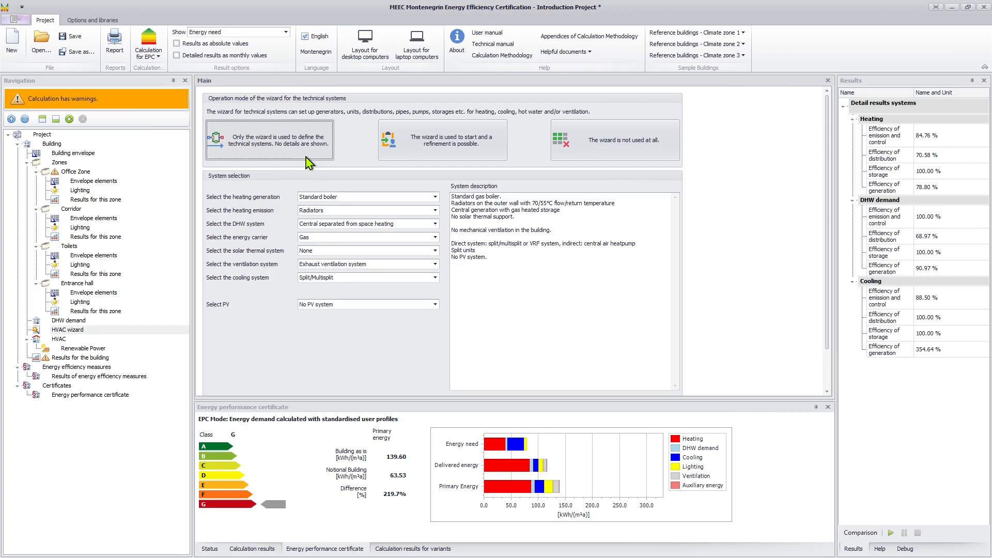
{"action": "left_click", "coordinate": [435, 198]}
{"action": "left_click", "coordinate": [371, 226]}
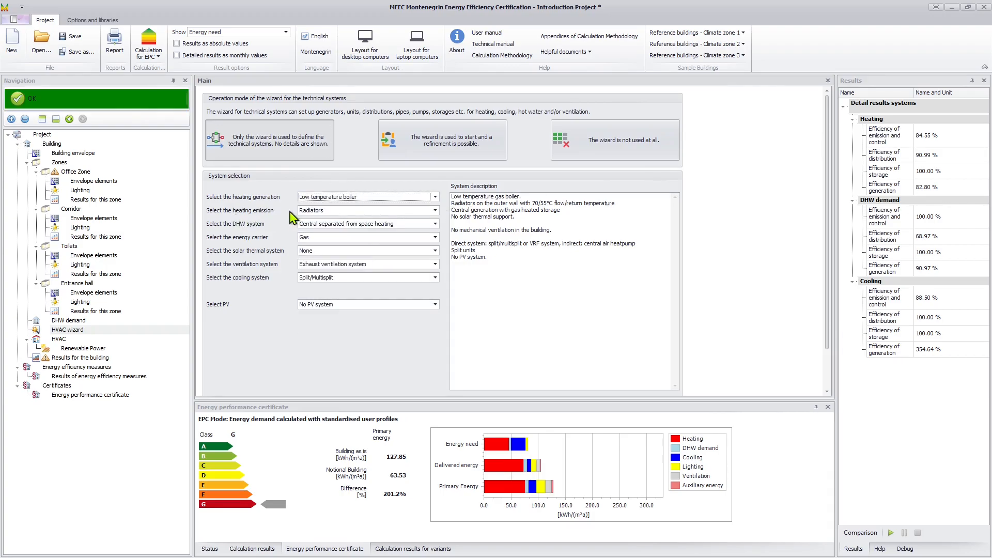
Set the DHW system to Central, in Combination with space heating, the energy carrier to Oil and the PV to Small PV system.
{"action": "left_click", "coordinate": [355, 225]}
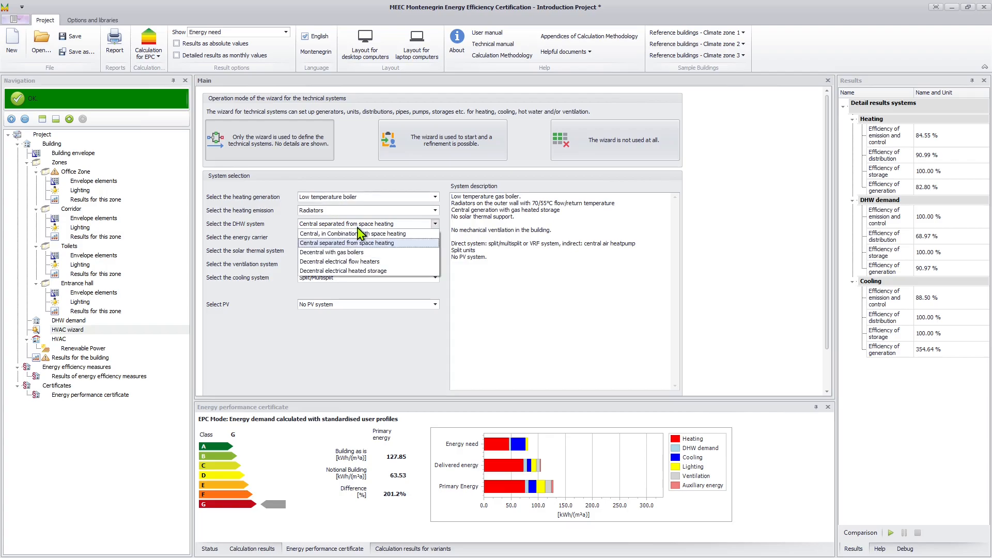
{"action": "left_click", "coordinate": [405, 234]}
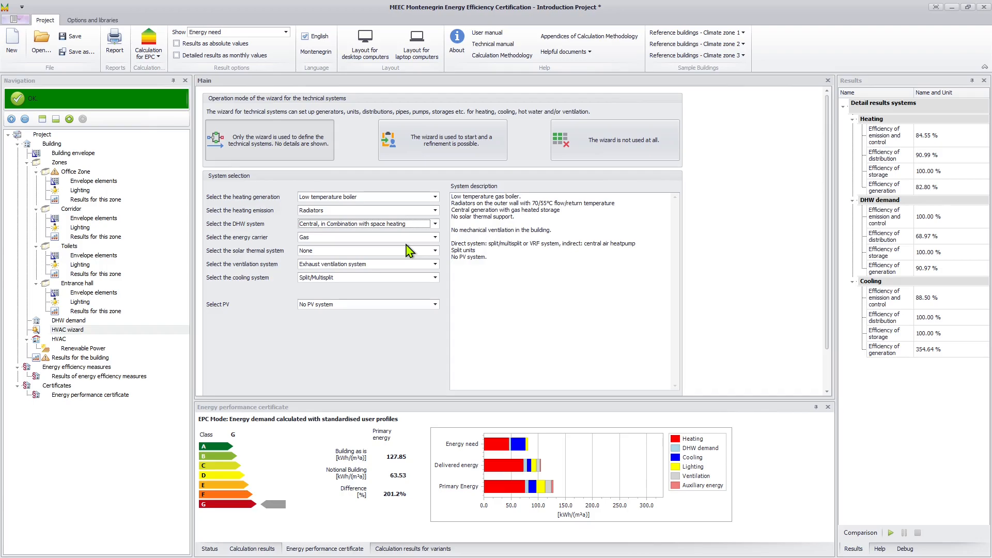
{"action": "left_click", "coordinate": [408, 238]}
{"action": "left_click", "coordinate": [325, 266]}
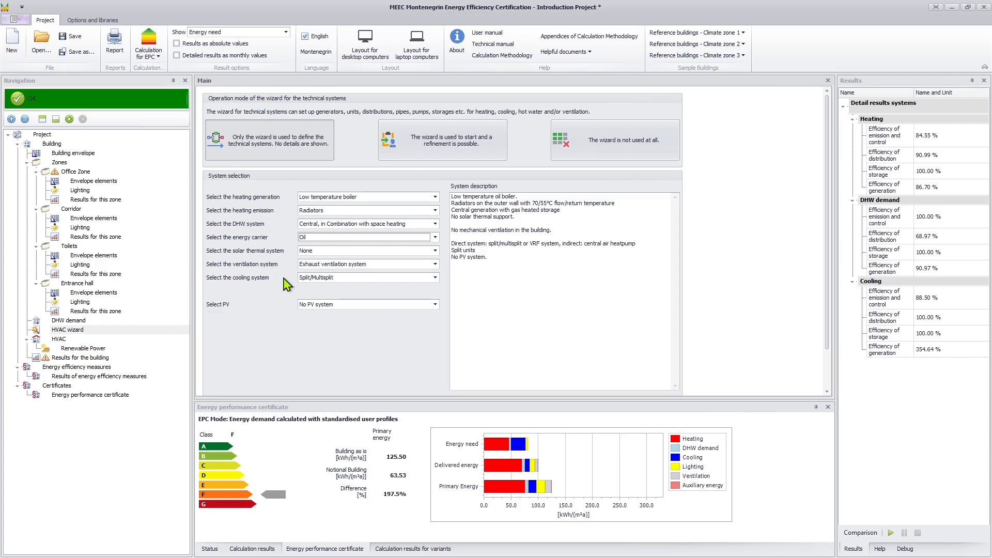
{"action": "left_click", "coordinate": [347, 304]}
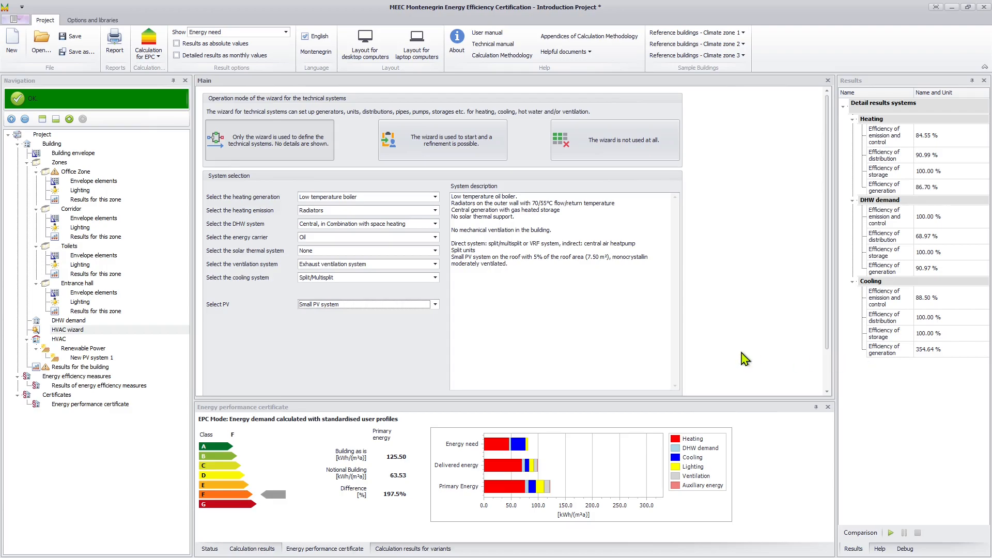
Rename the PV generator under Renewable Power as "Small PV System".
{"action": "left_click", "coordinate": [92, 350]}
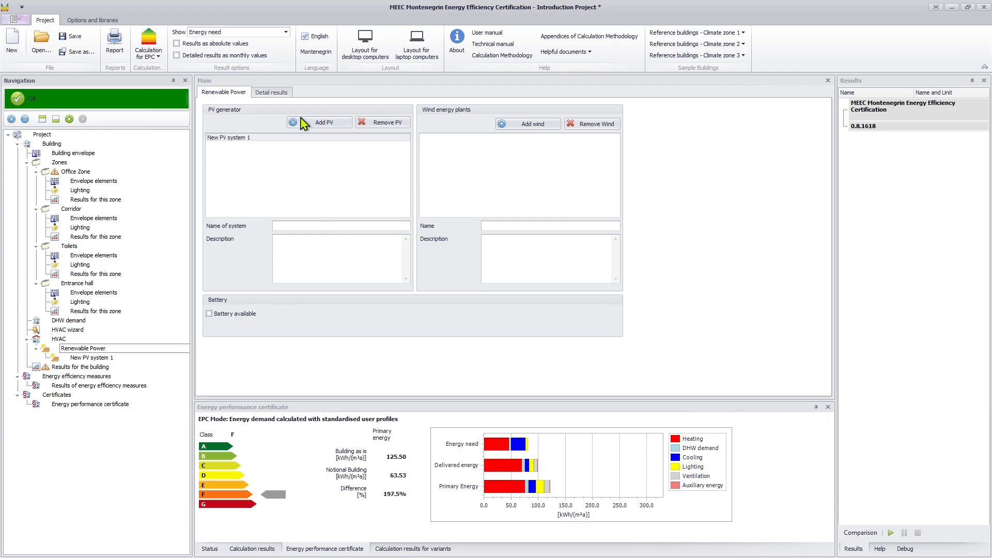
{"action": "left_click", "coordinate": [257, 157]}
{"action": "triple_click", "coordinate": [330, 226]}
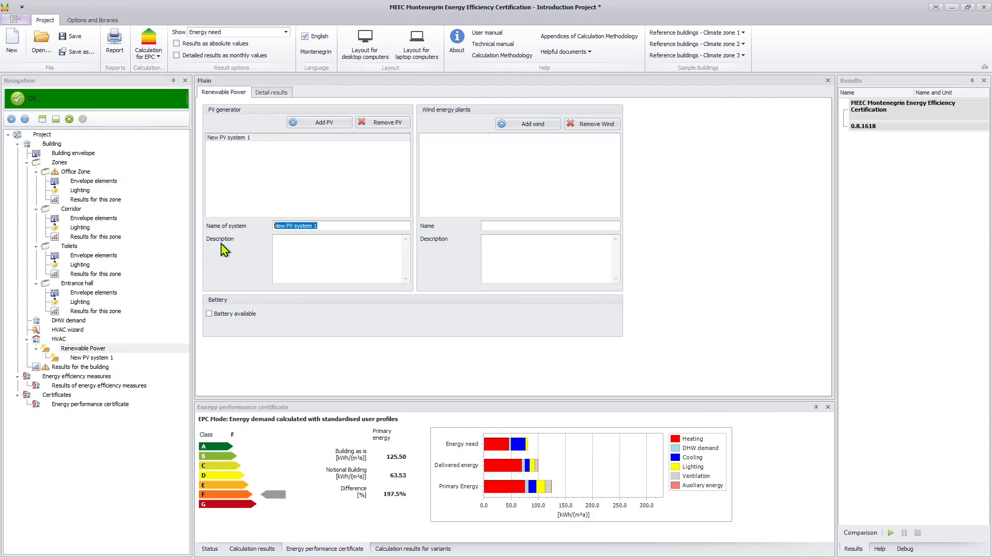
{"action": "type", "text": "Small PV Syyste"}
{"action": "key", "text": "BackSpace"}
{"action": "key", "text": "BackSpace"}
{"action": "key", "text": "BackSpace"}
{"action": "key", "text": "BackSpace"}
{"action": "type", "text": "stem"}
{"action": "left_click", "coordinate": [321, 249]}
Set the Small PV System's total collector area to 15 m² and its year of construction to 2023.
{"action": "left_click", "coordinate": [92, 358]}
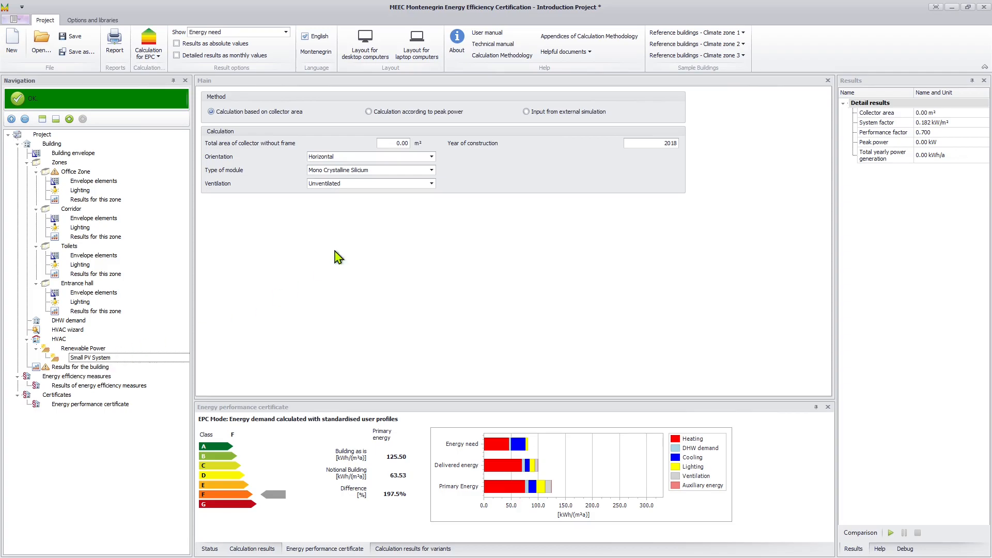
{"action": "left_click", "coordinate": [402, 143]}
{"action": "type", "text": "15"}
{"action": "key", "text": "Tab"}
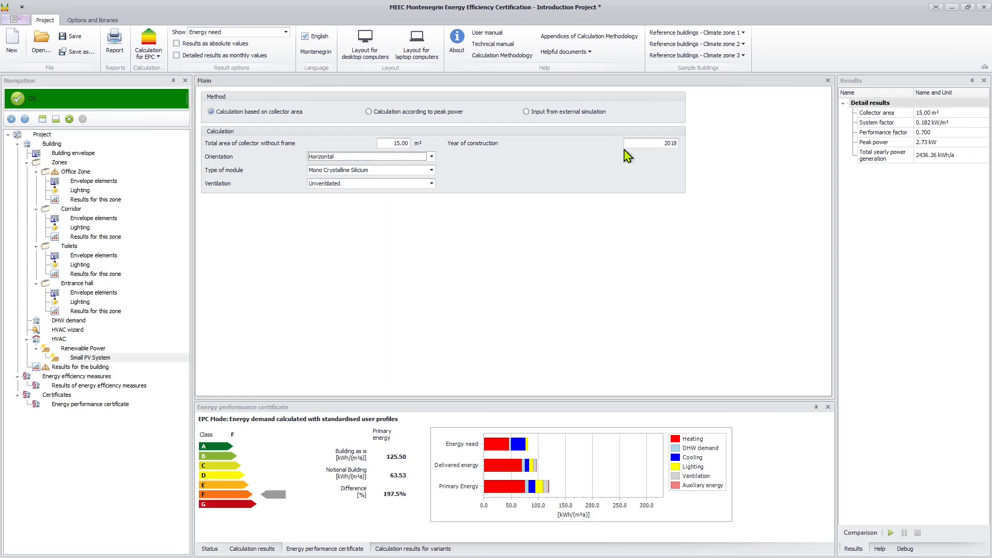
{"action": "left_click", "coordinate": [670, 144]}
{"action": "type", "text": "2023"}
Examine the building's monthly energy results, first as energy need and then as primary energy.
{"action": "left_click", "coordinate": [100, 368]}
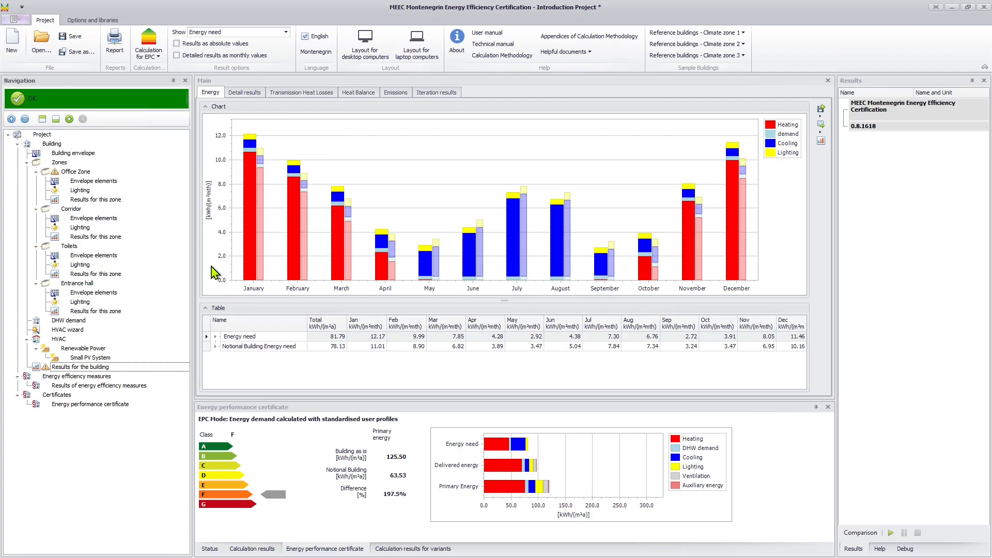
{"action": "mouse_move", "coordinate": [266, 238]}
{"action": "left_click", "coordinate": [285, 32]}
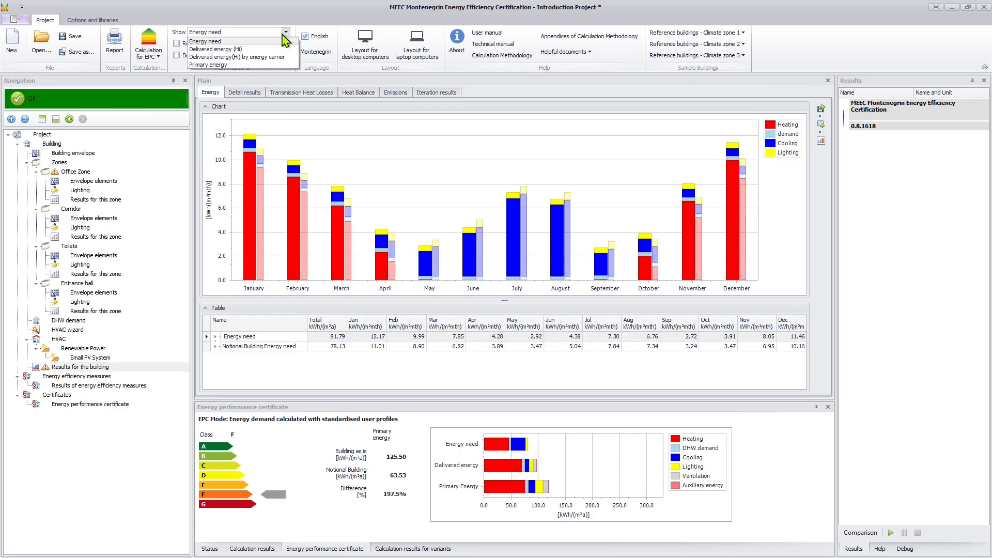
{"action": "left_click", "coordinate": [236, 65]}
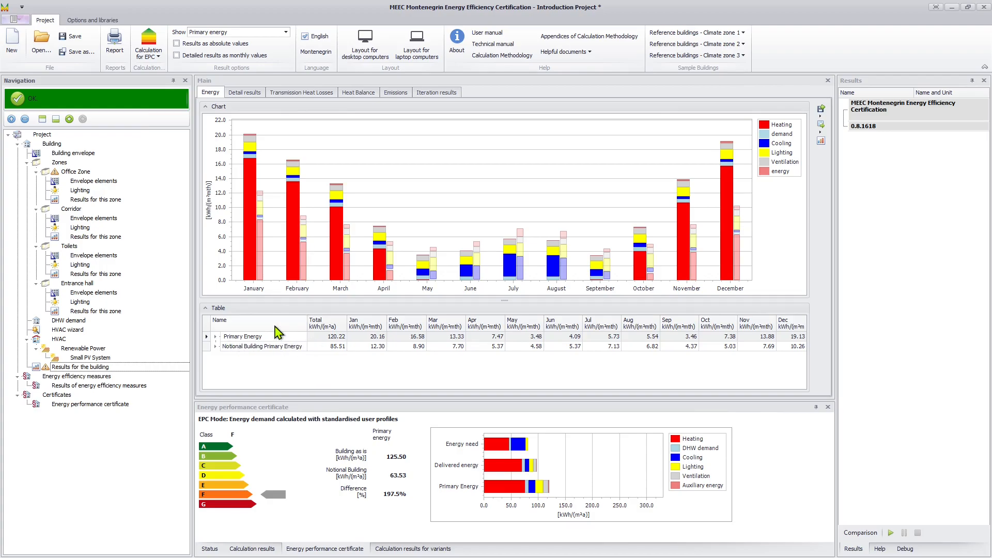
{"action": "mouse_move", "coordinate": [251, 266]}
{"action": "mouse_move", "coordinate": [510, 276]}
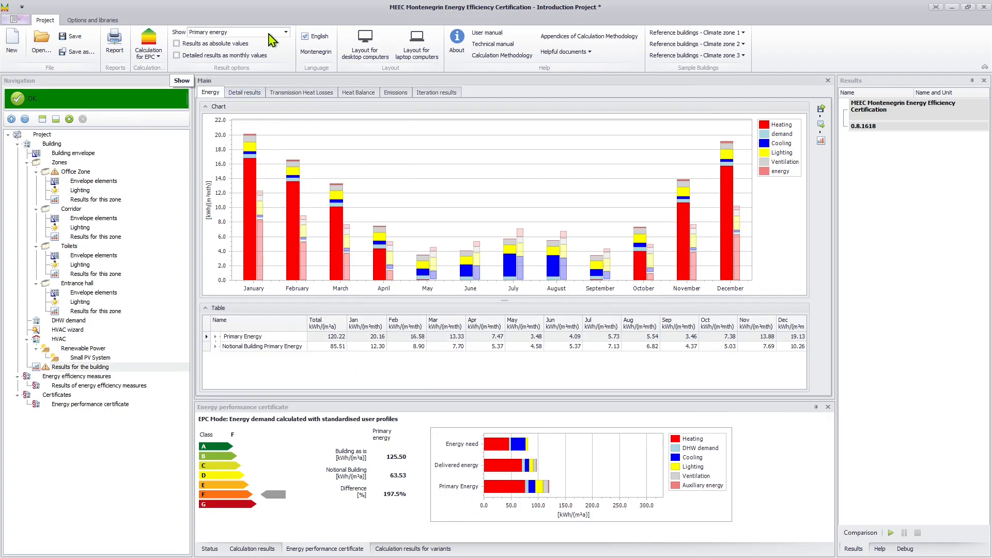
Review the building's transmission heat losses, heat balance and emissions charts.
{"action": "left_click", "coordinate": [288, 93]}
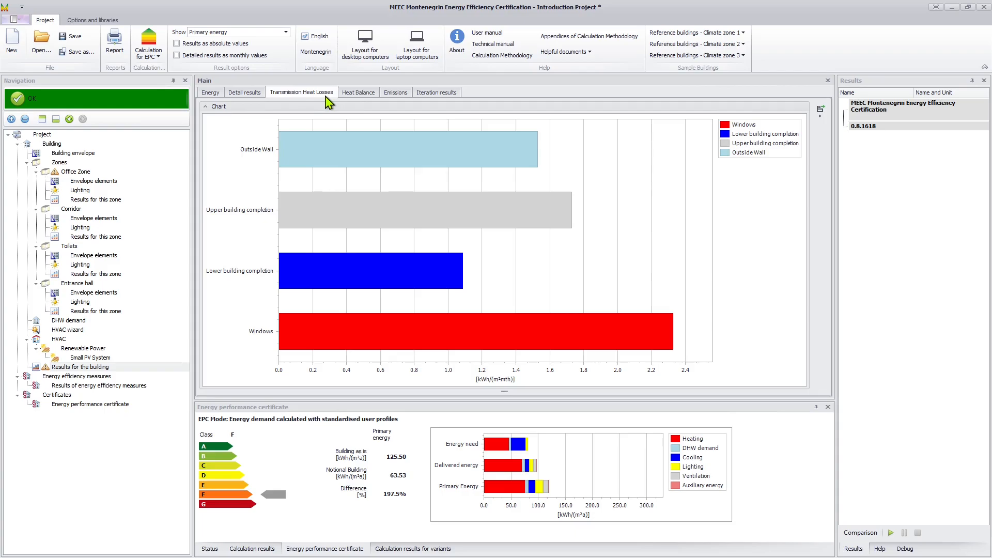
{"action": "left_click", "coordinate": [359, 95]}
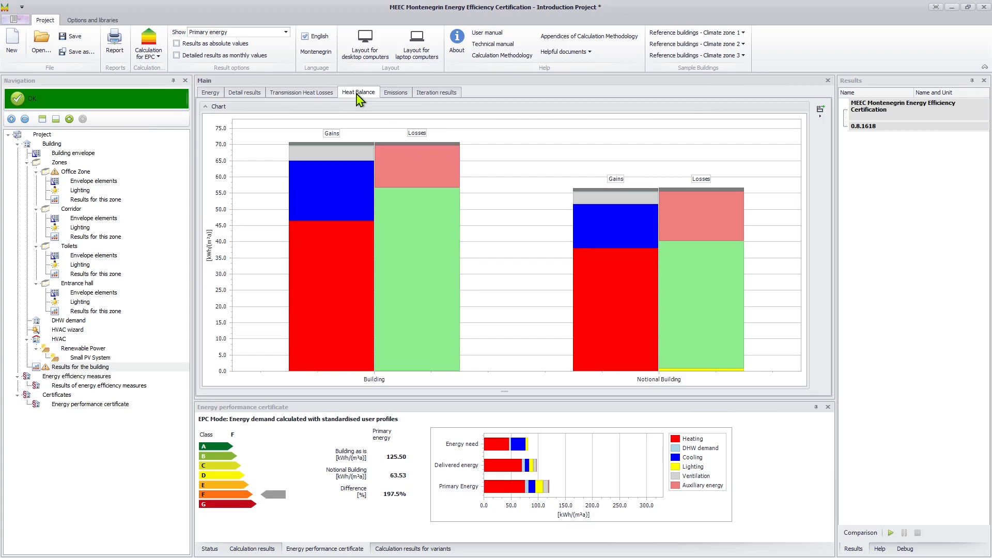
{"action": "left_click", "coordinate": [394, 95]}
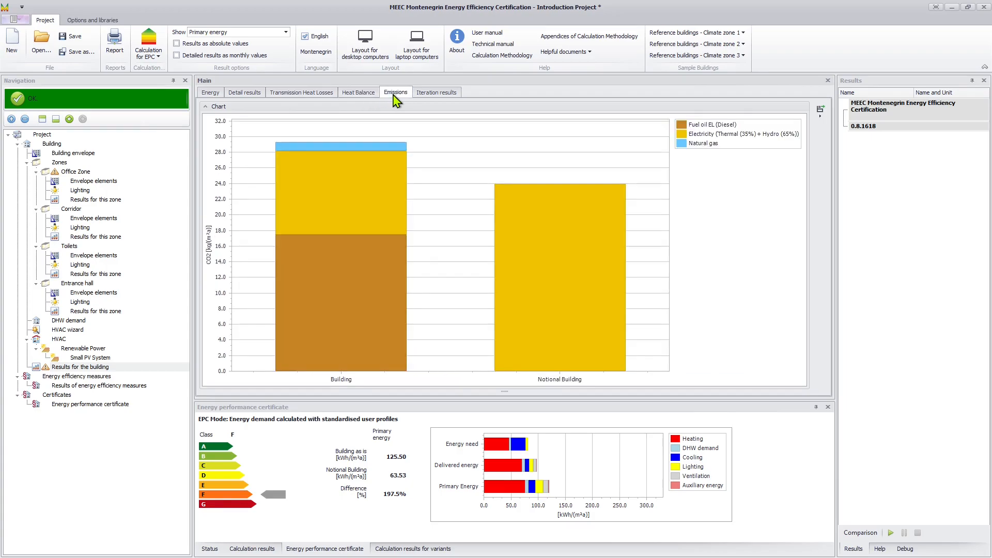